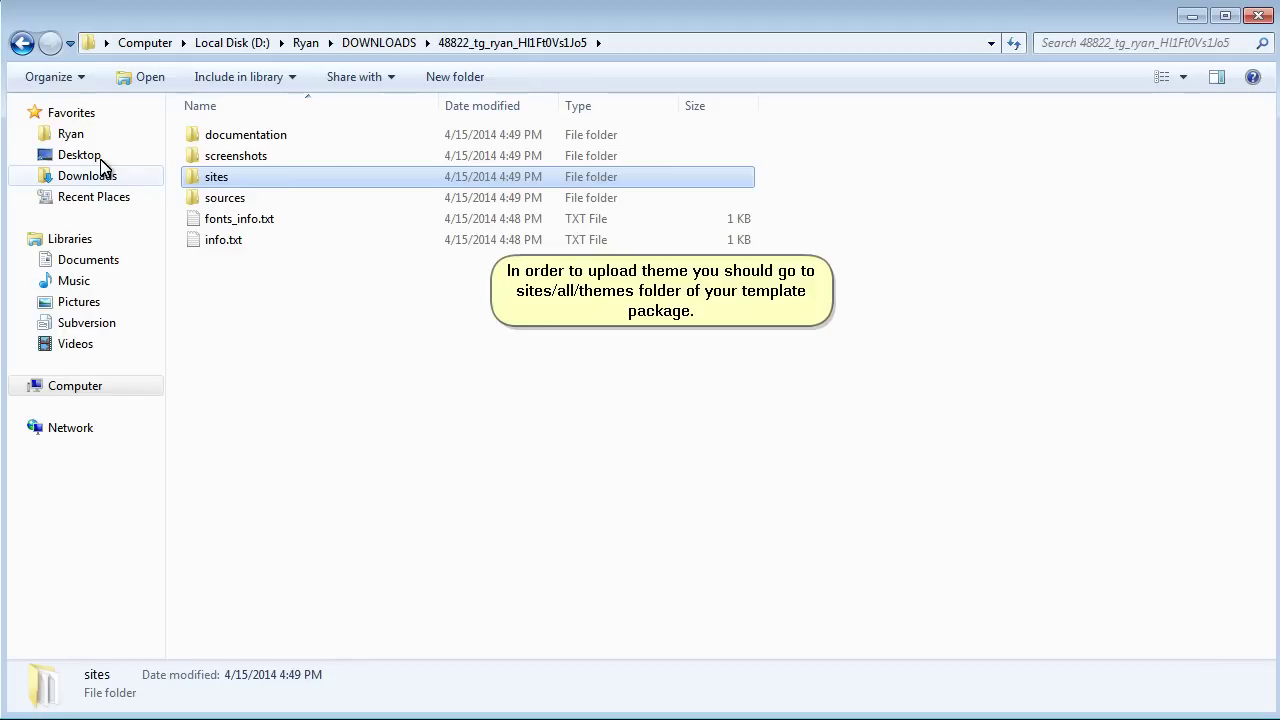
- Open the sites/all/themes folder of the downloaded template package
left_click(353, 389)
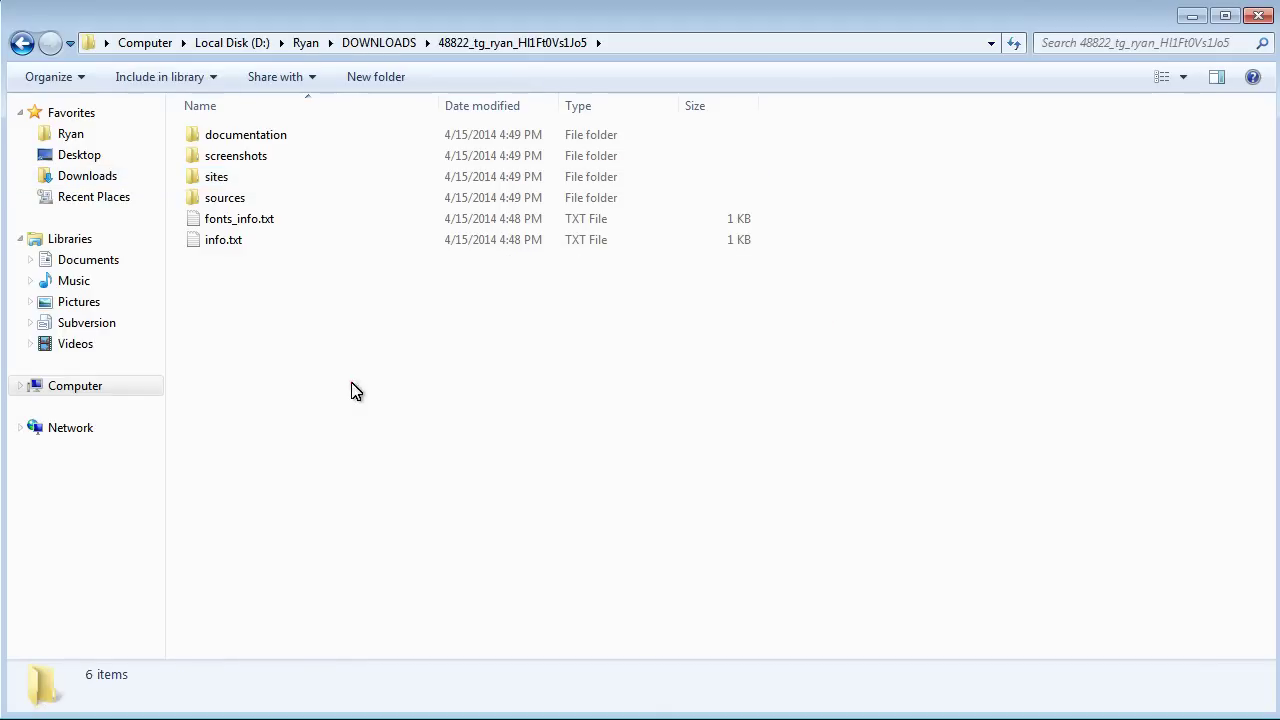
left_click(237, 188)
double_click(237, 188)
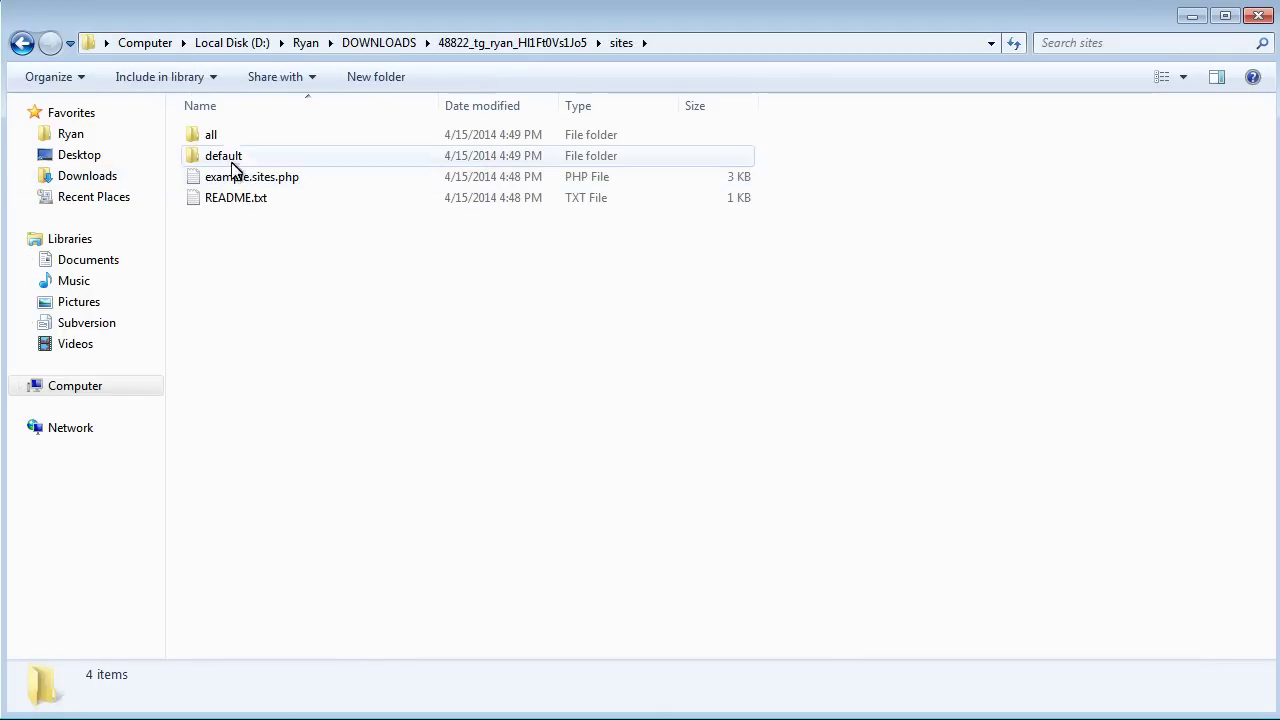
double_click(234, 138)
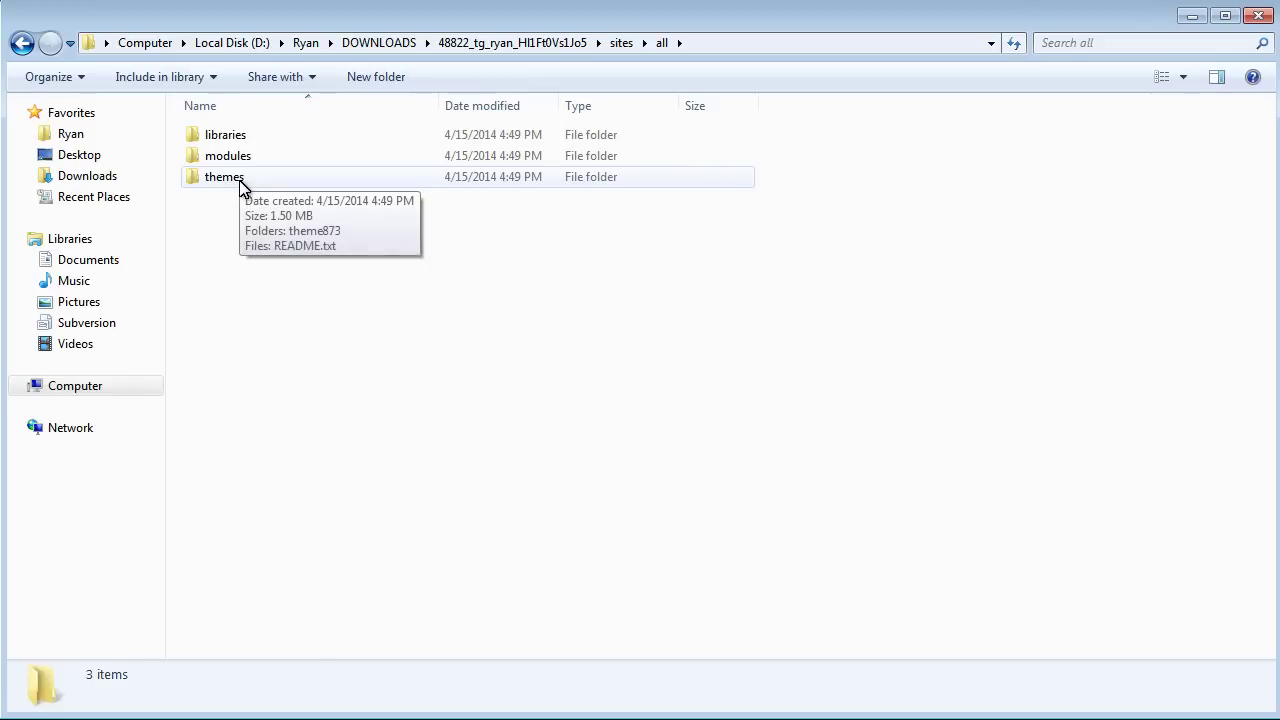
double_click(240, 186)
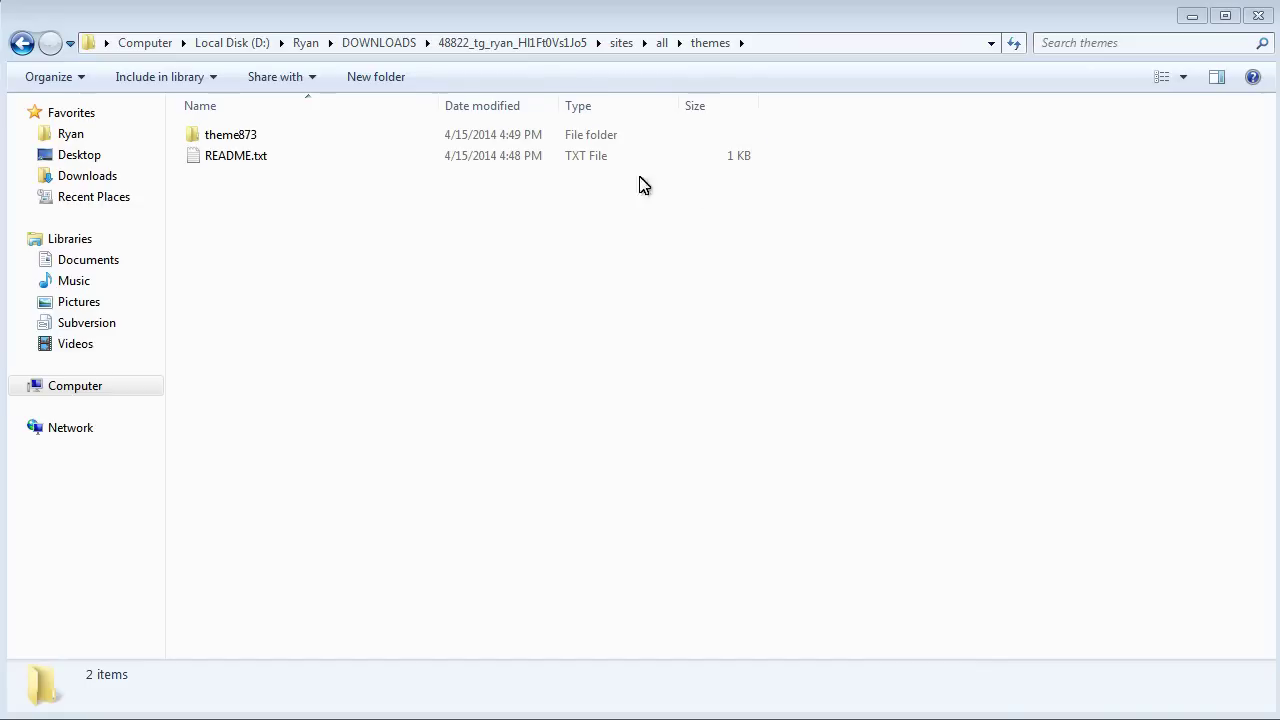
- Compress the theme873 folder with 7-Zip into a zip-format archive named theme873.zip
left_click(248, 136)
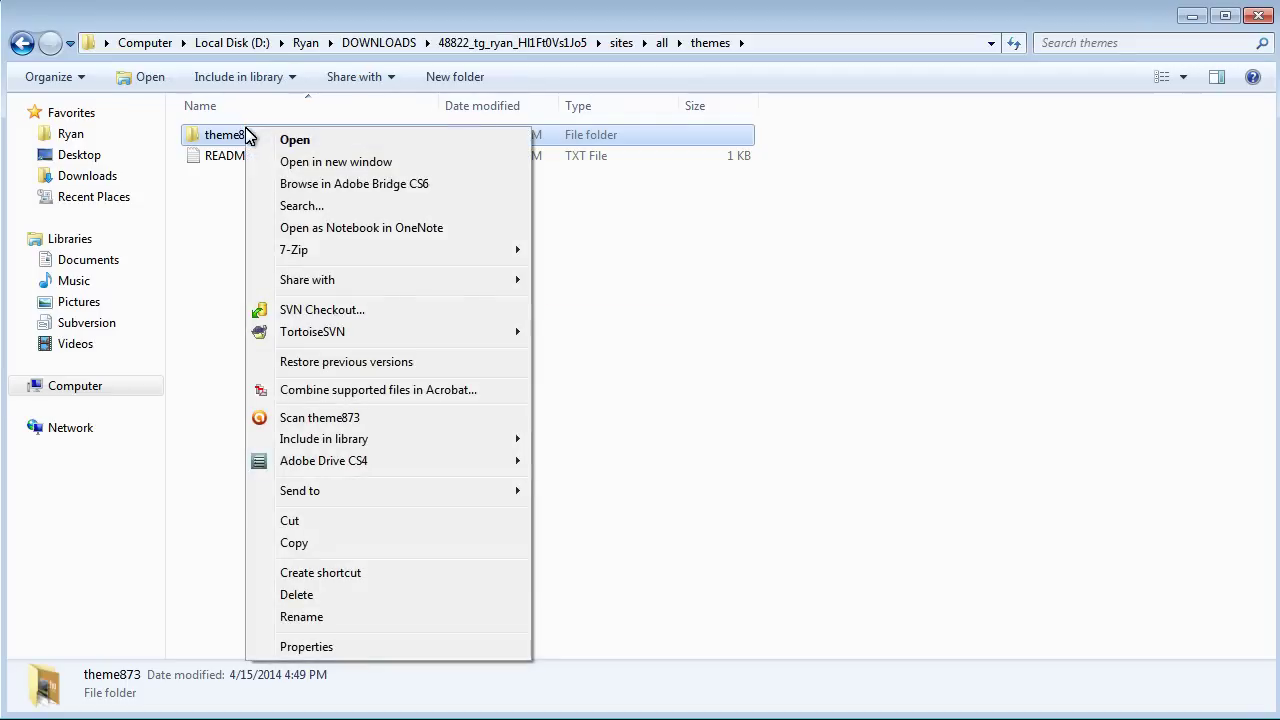
right_click(248, 135)
mouse_move(393, 255)
left_click(618, 250)
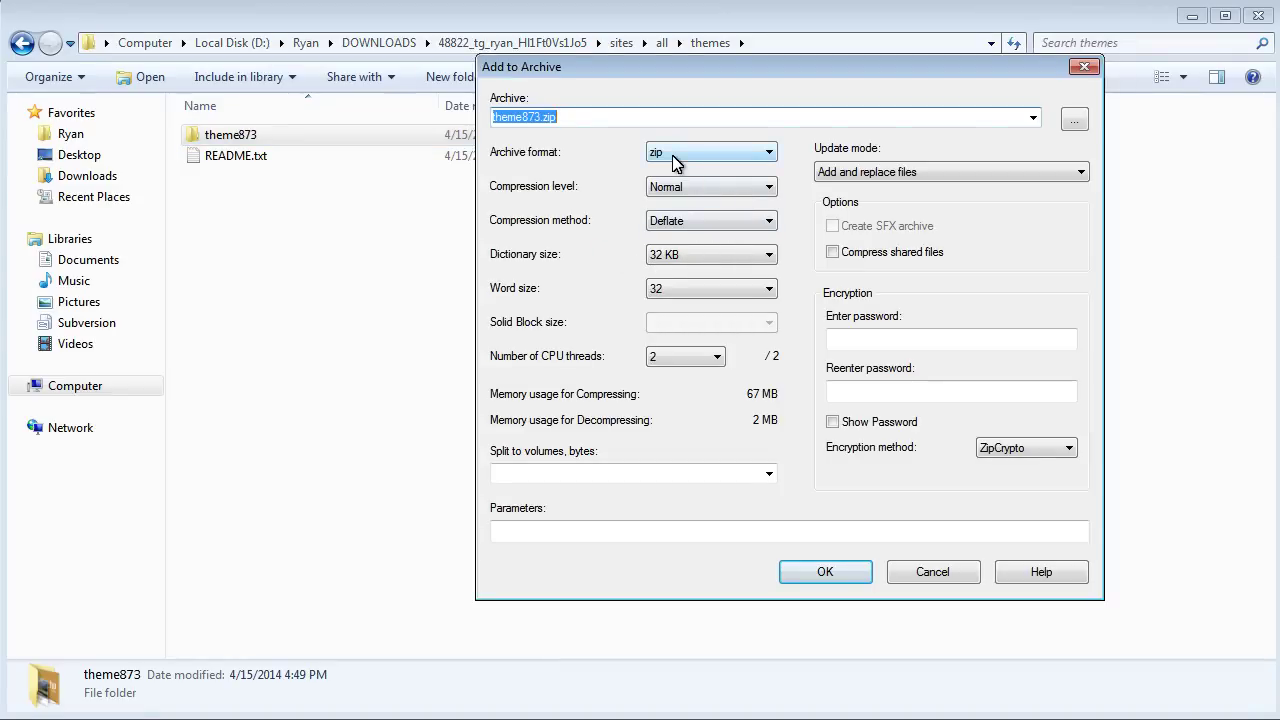
left_click(826, 572)
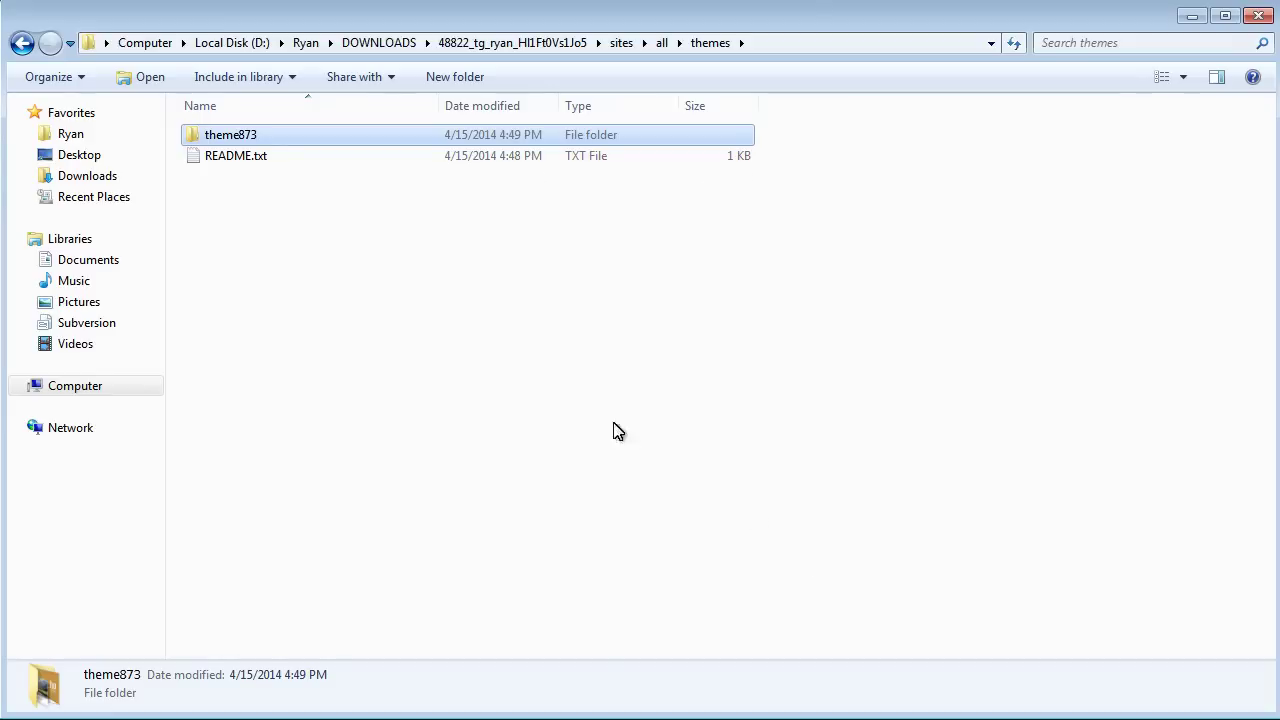
left_click(193, 180)
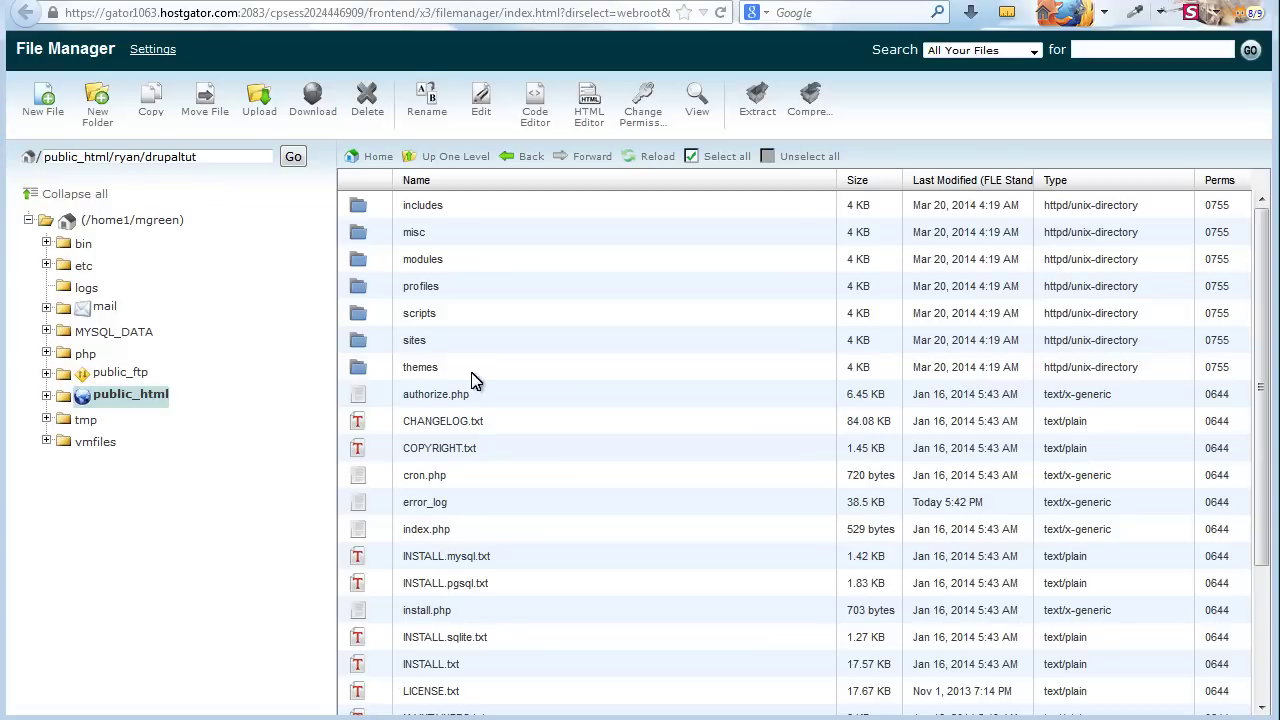
- Switch to the hosting File Manager and open the sites/all/themes folder of the drupaltut installation
double_click(388, 341)
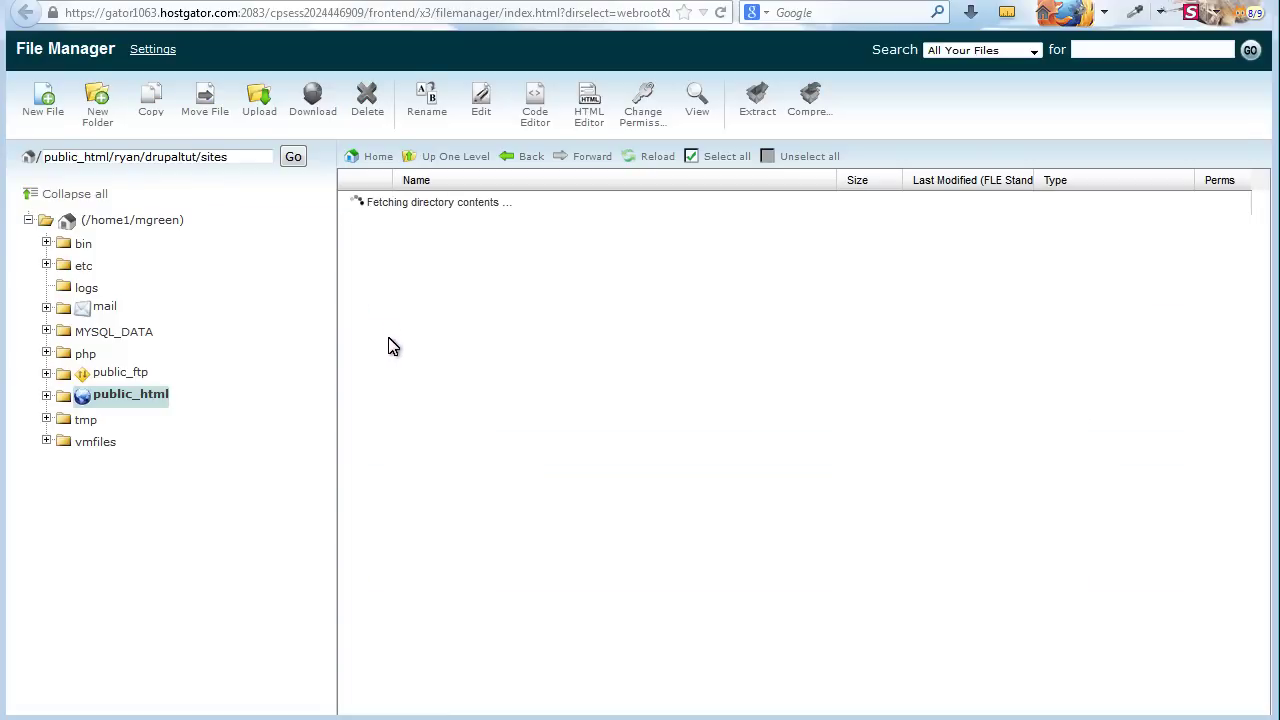
double_click(360, 206)
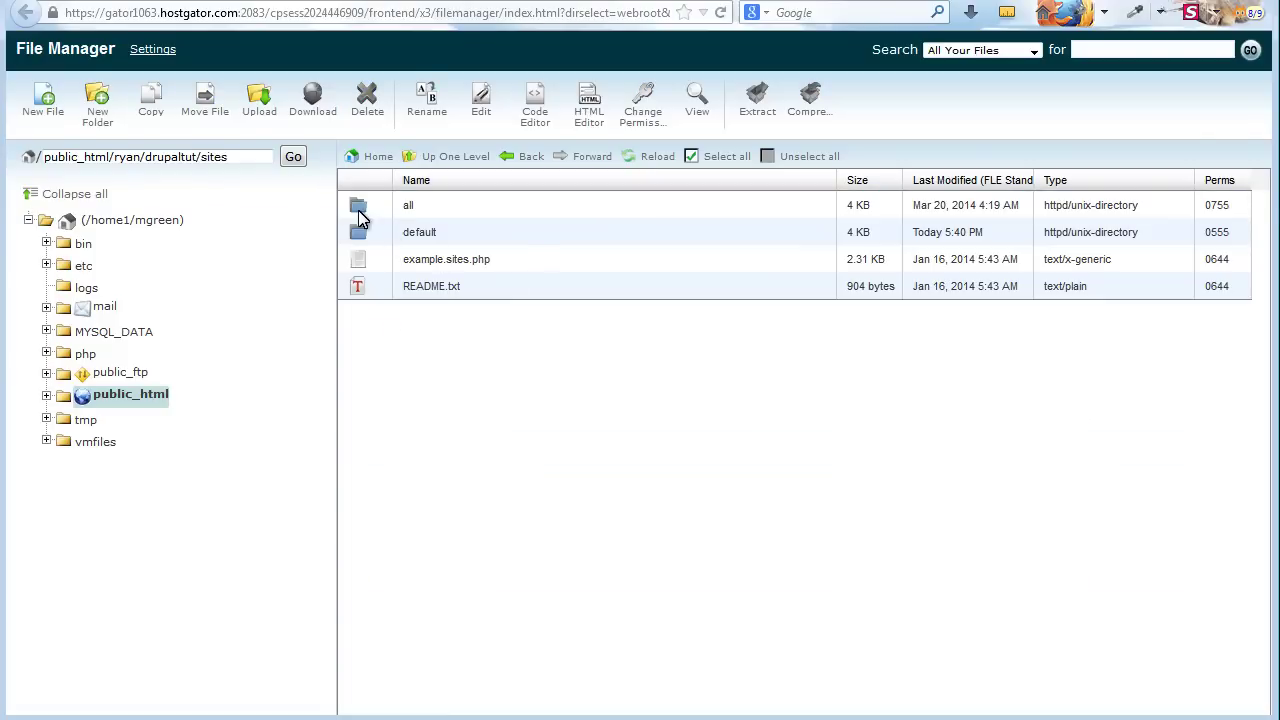
double_click(377, 234)
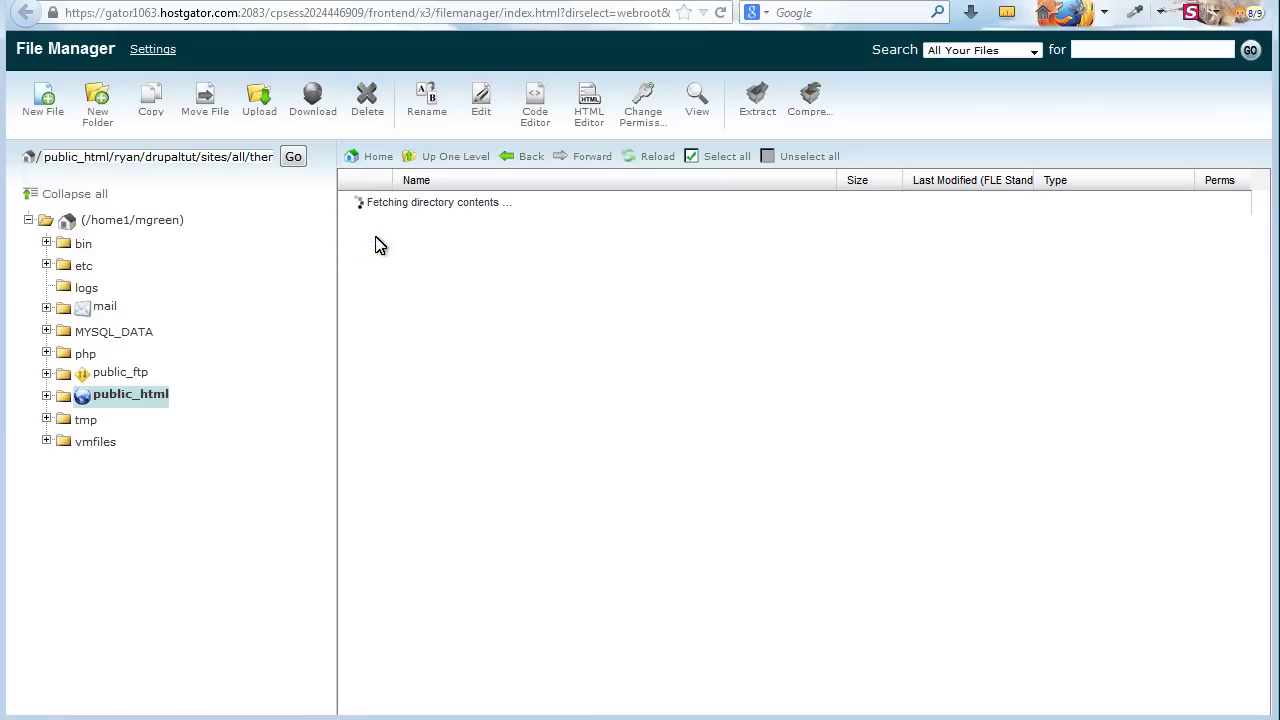
- Upload theme873.zip from the package's sites/all/themes folder to the server's themes folder and return to the file listing
left_click(266, 104)
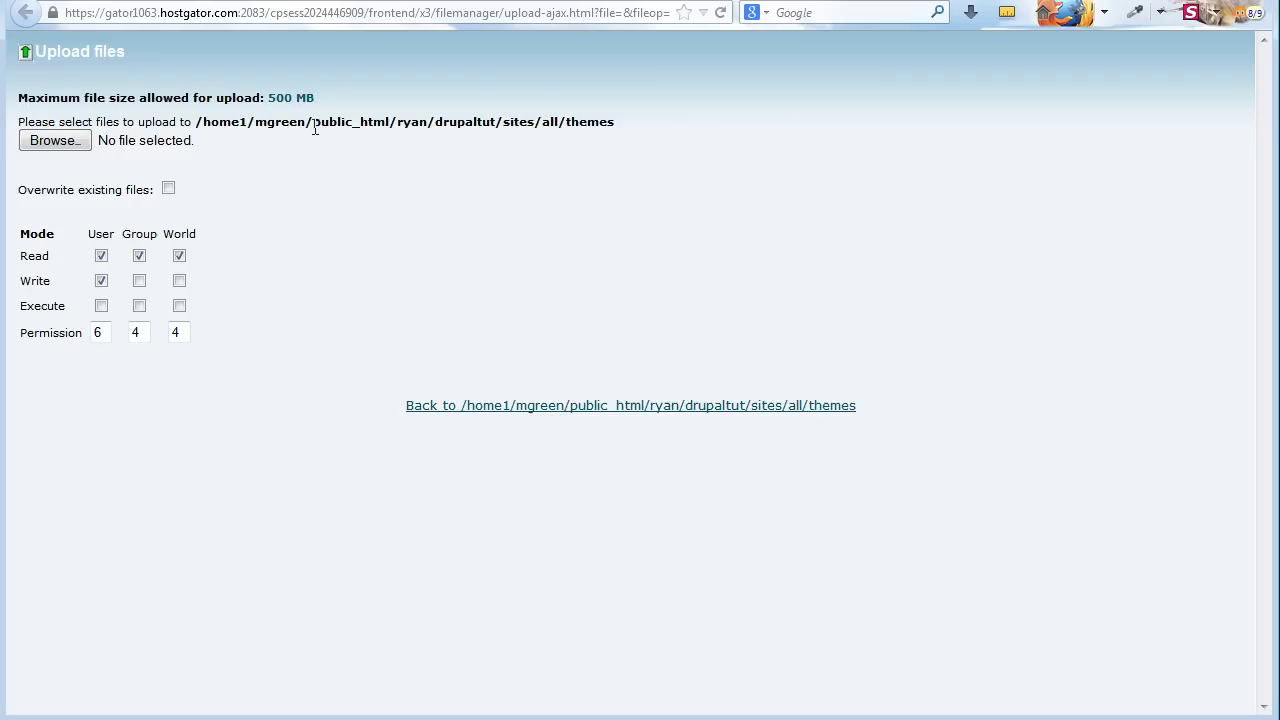
left_click(58, 140)
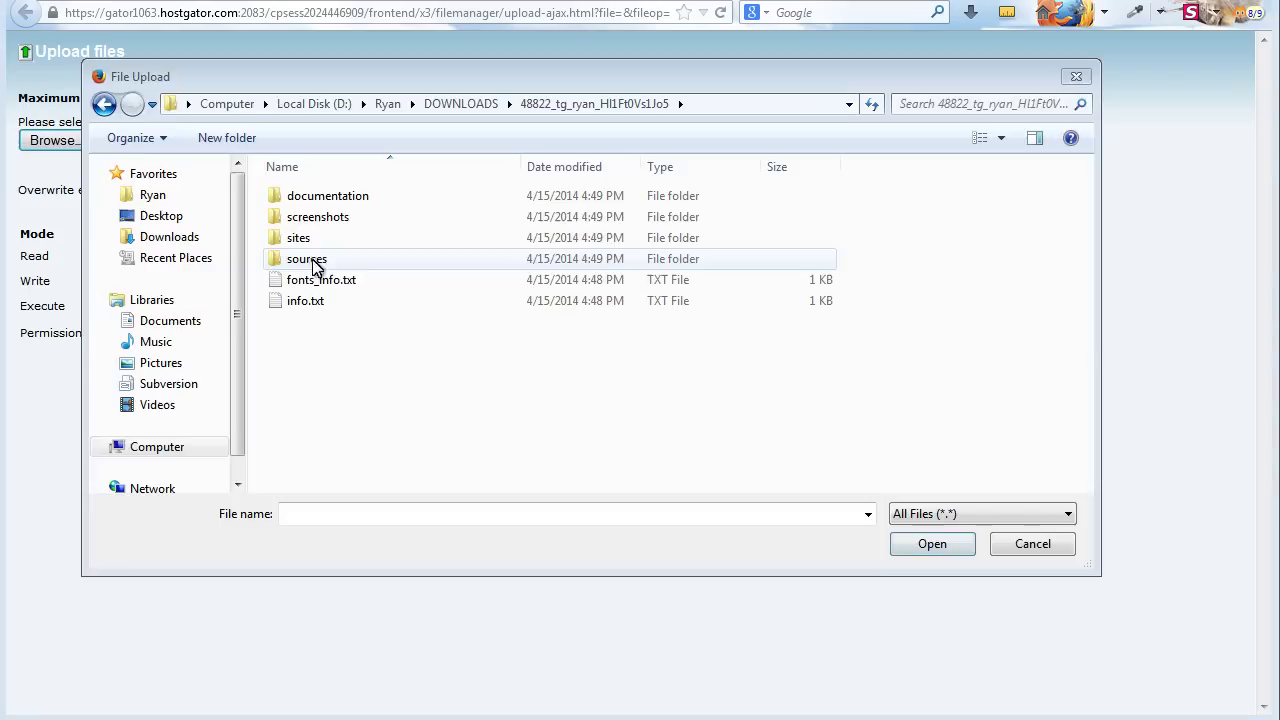
double_click(314, 240)
double_click(318, 199)
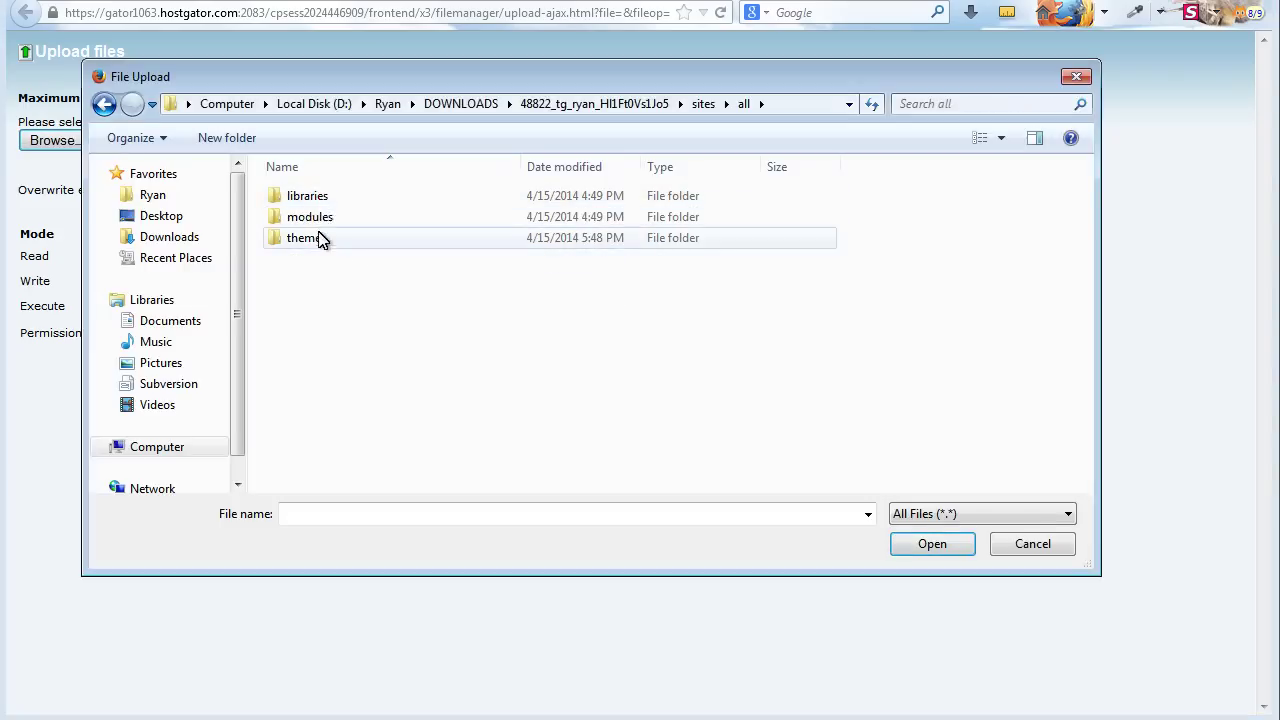
left_click(335, 239)
double_click(335, 239)
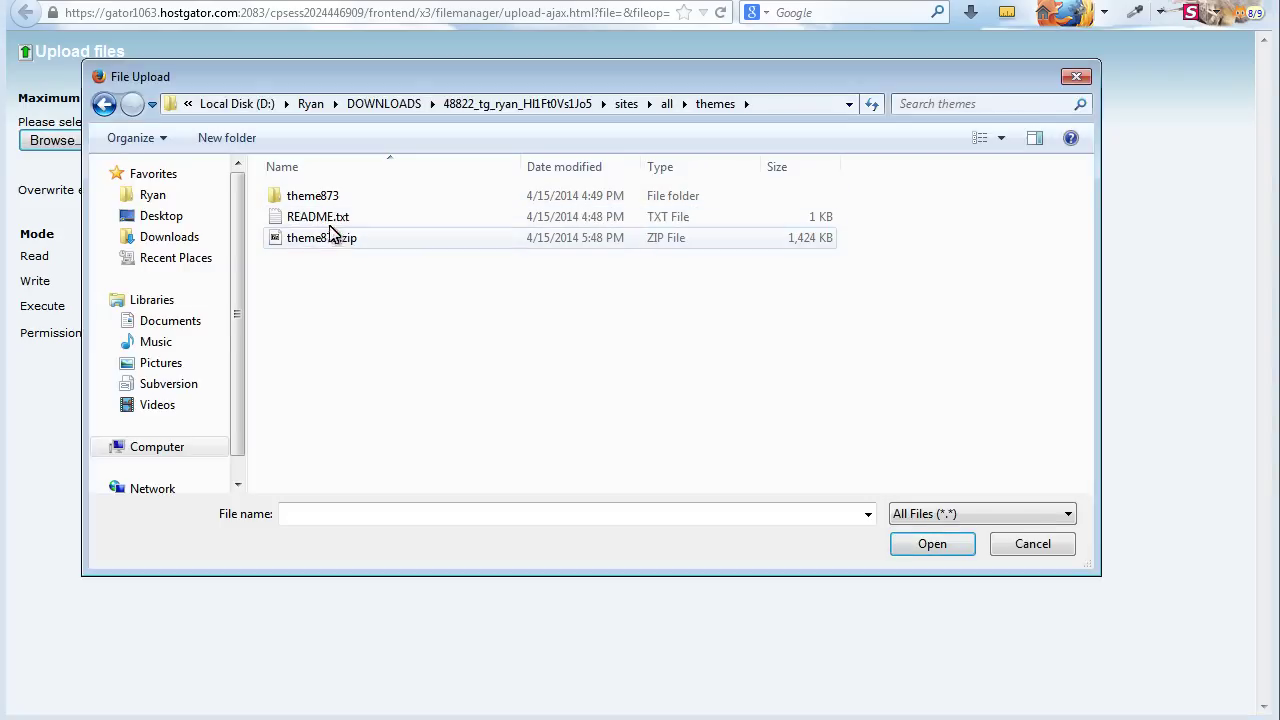
double_click(334, 242)
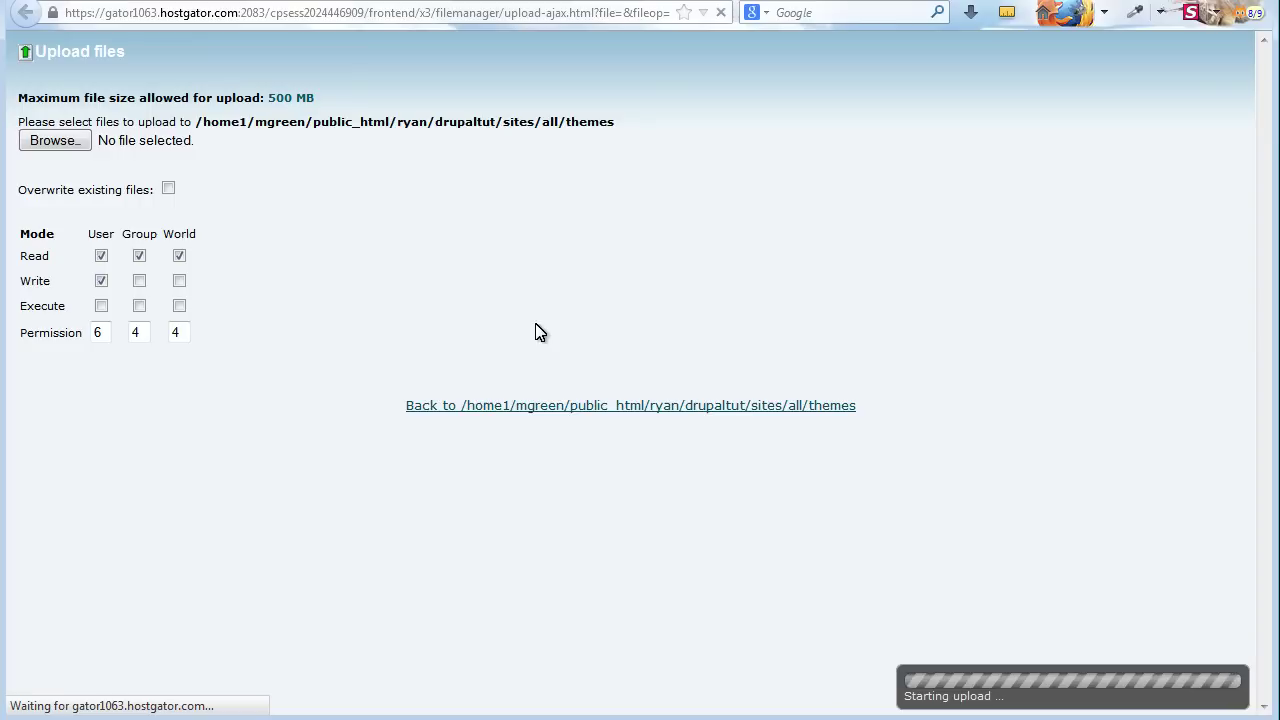
left_click(646, 406)
- Extract theme873.zip into the server's sites/all/themes folder and close the extraction results
left_click(546, 238)
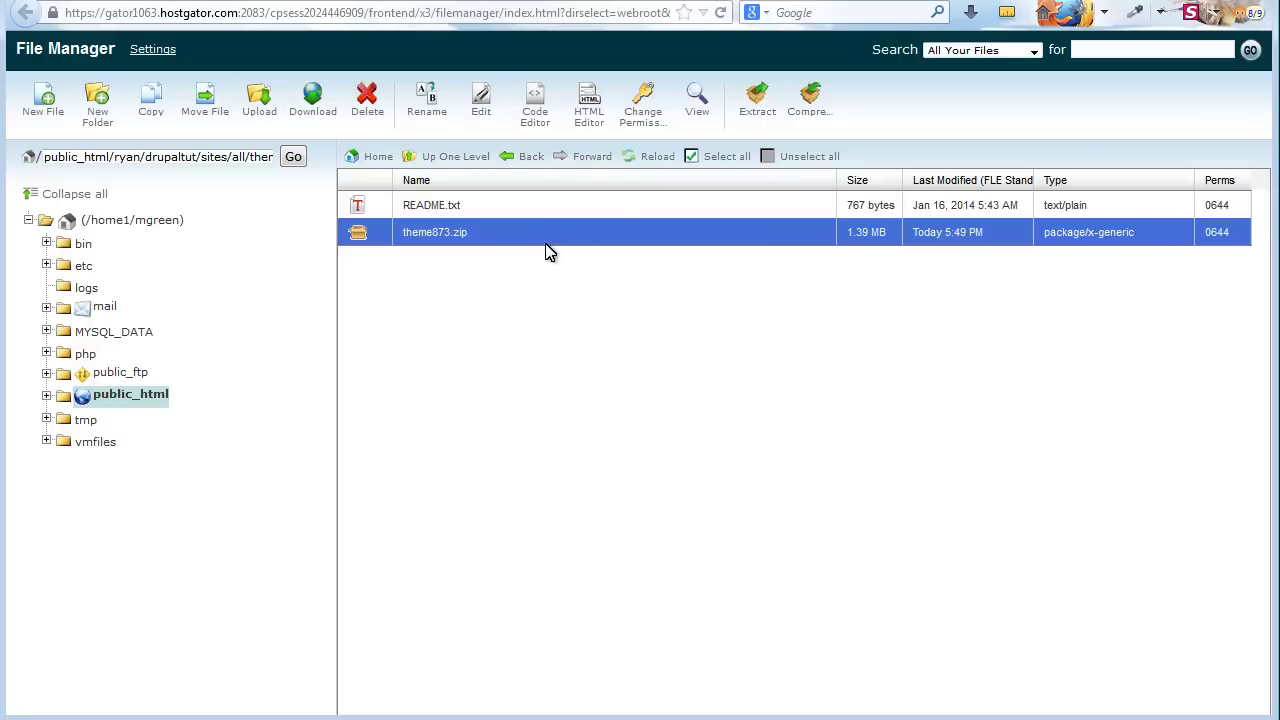
left_click(762, 95)
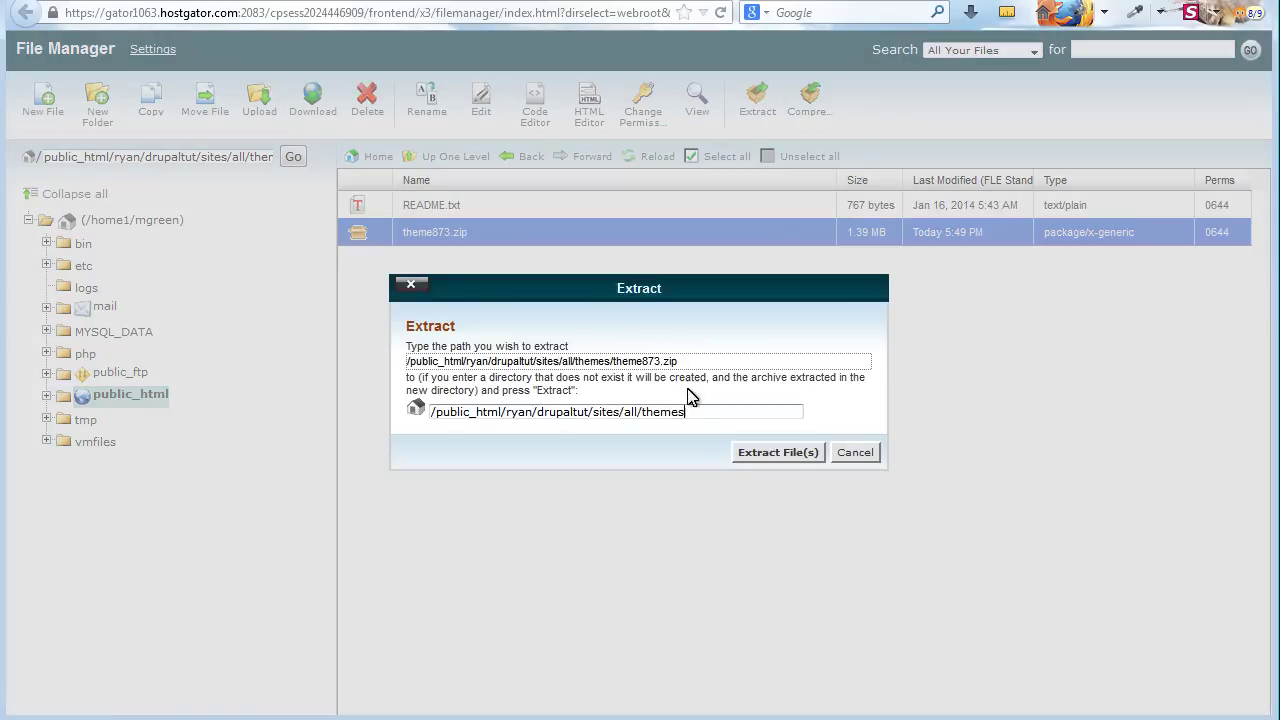
left_click(792, 459)
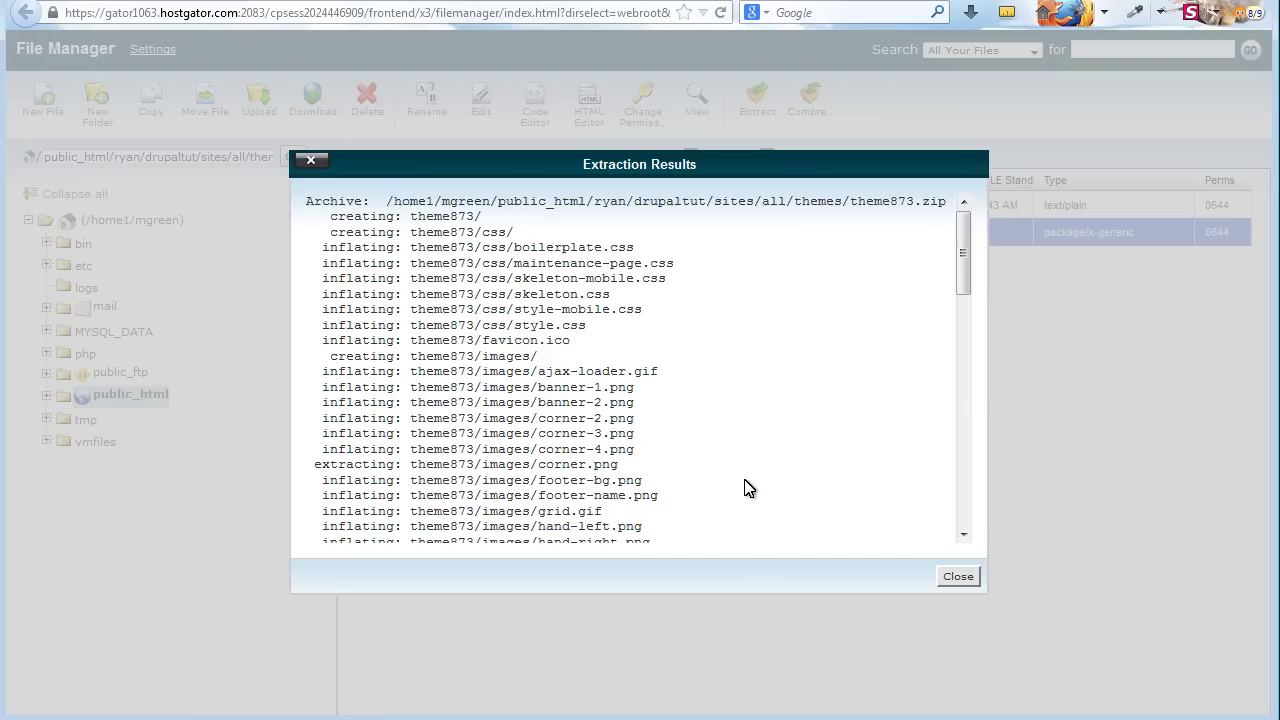
left_click(958, 577)
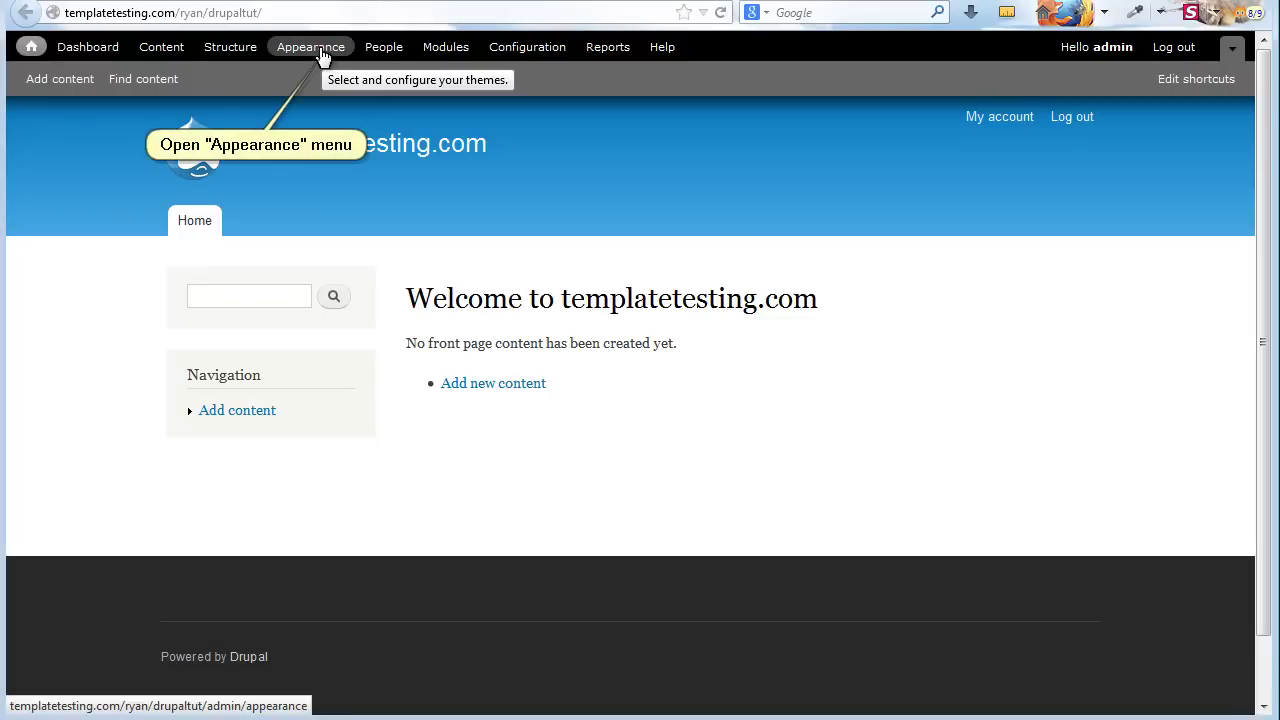
- In the Drupal site's Appearance settings, enable theme873 7.x-1.0 and set it as the default theme
left_click(320, 55)
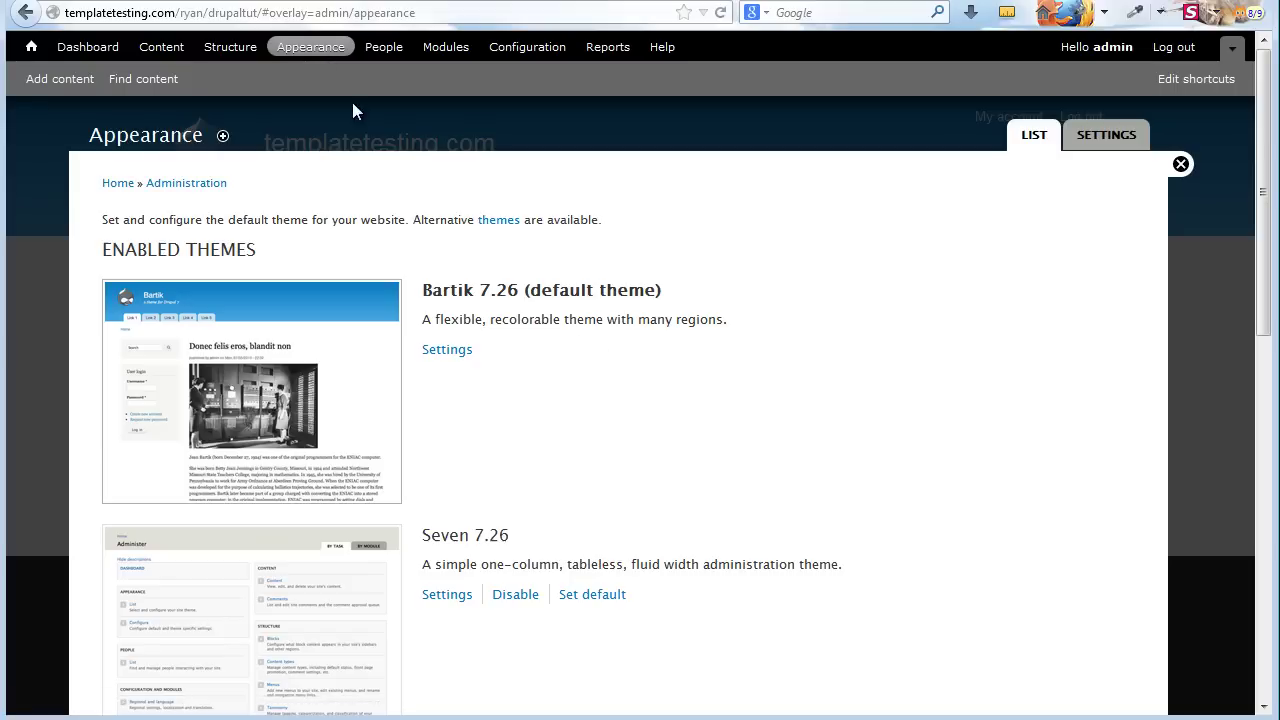
scroll(528, 323, "down", 5)
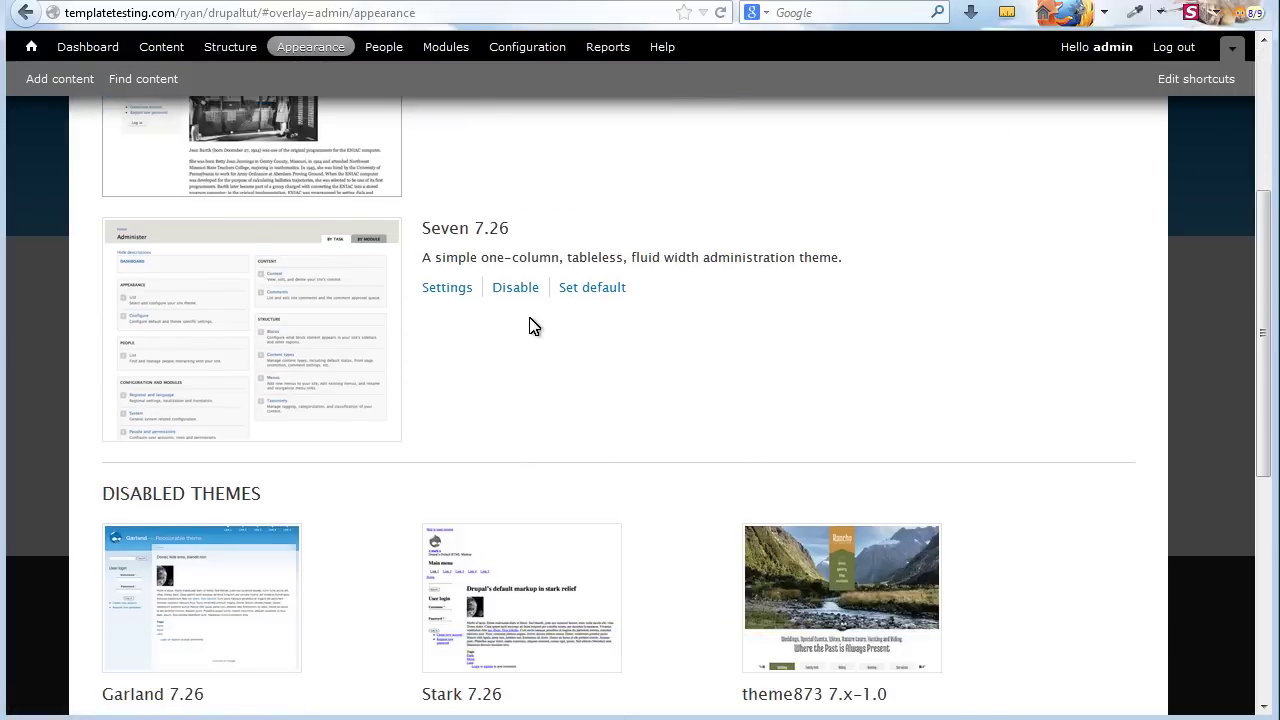
scroll(531, 325, "down", 3)
scroll(523, 320, "down", 4)
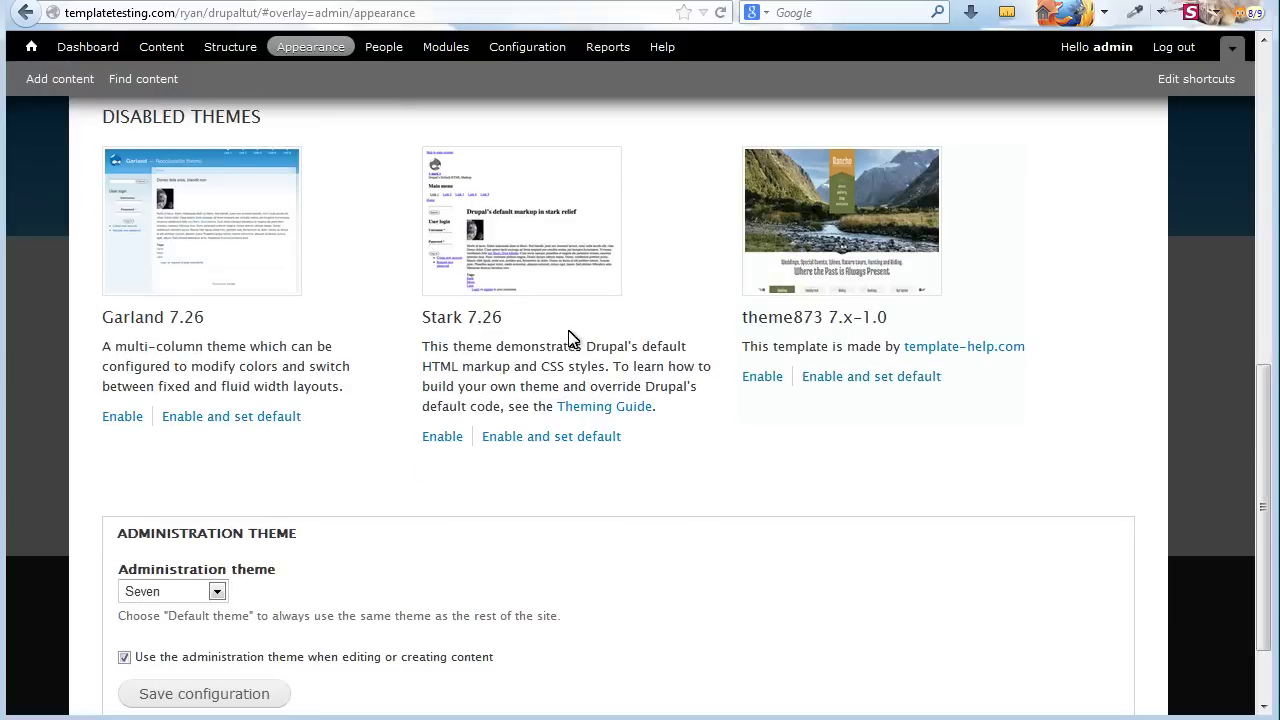
left_click(840, 388)
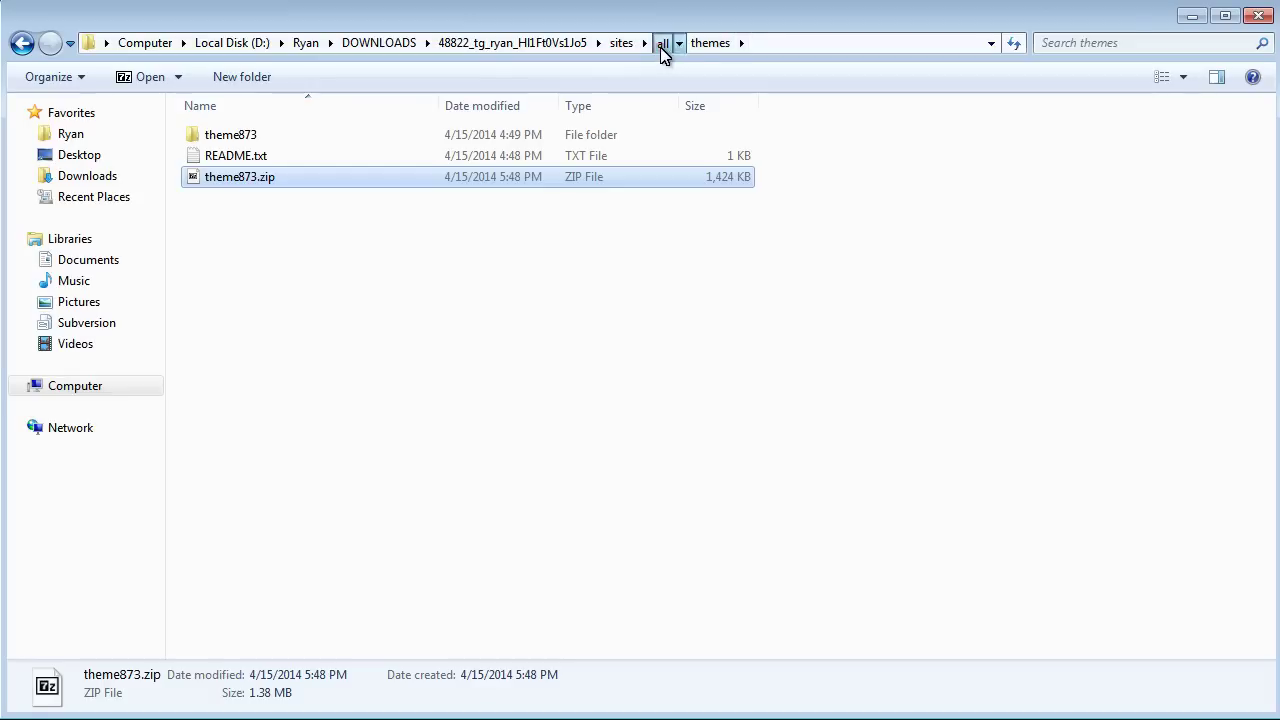
- In the local package's sites/all folder, compress the libraries and modules folders together into all.zip with 7-Zip
left_click(662, 43)
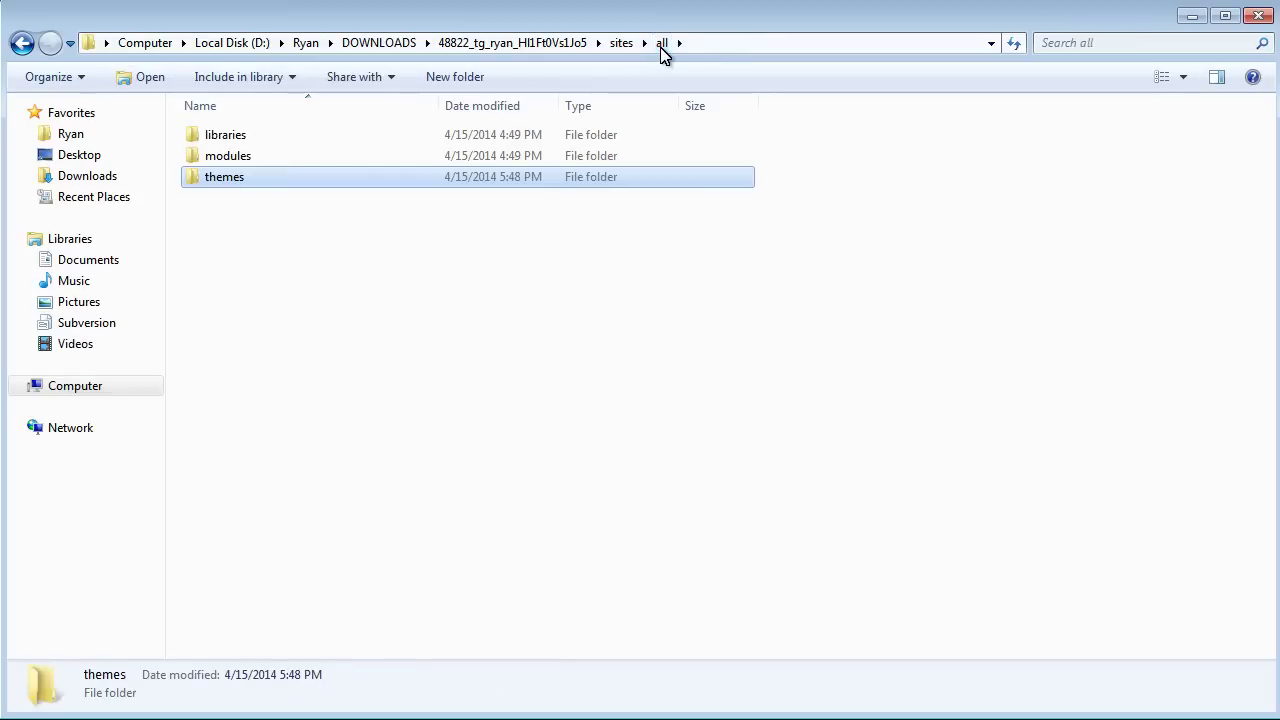
left_click(237, 140)
left_click(240, 157, "shift")
right_click(240, 162)
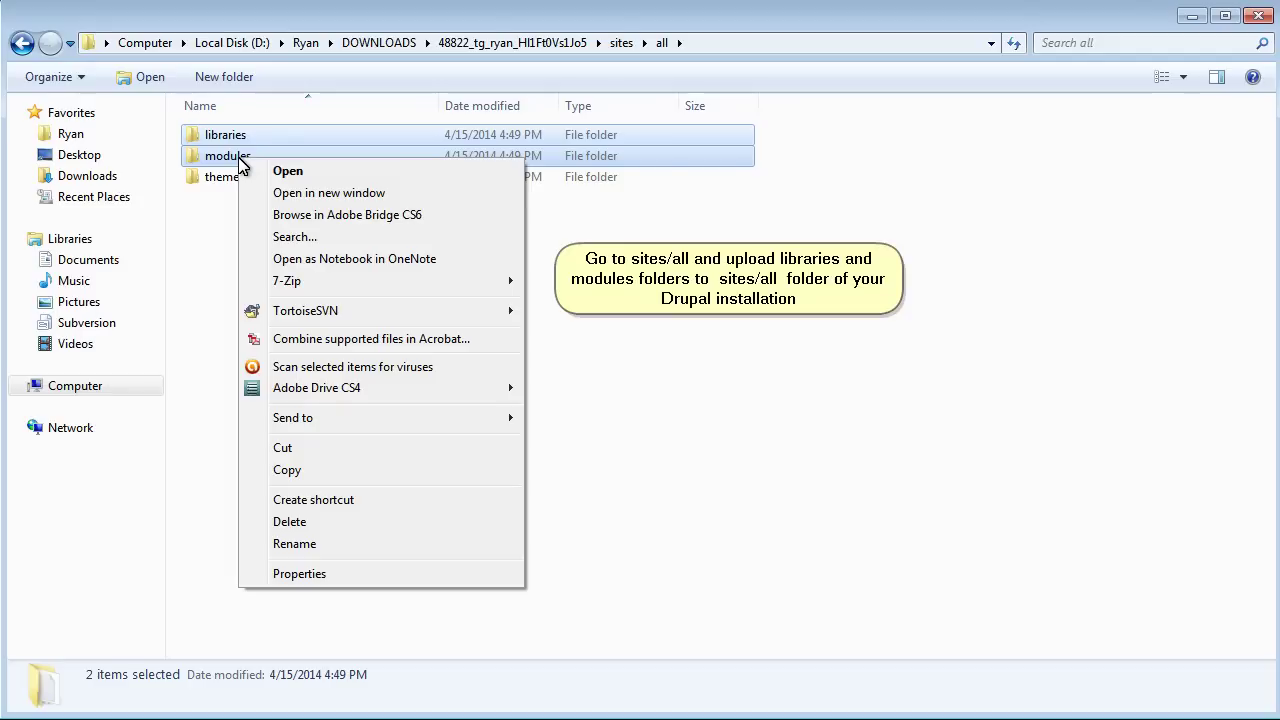
mouse_move(360, 281)
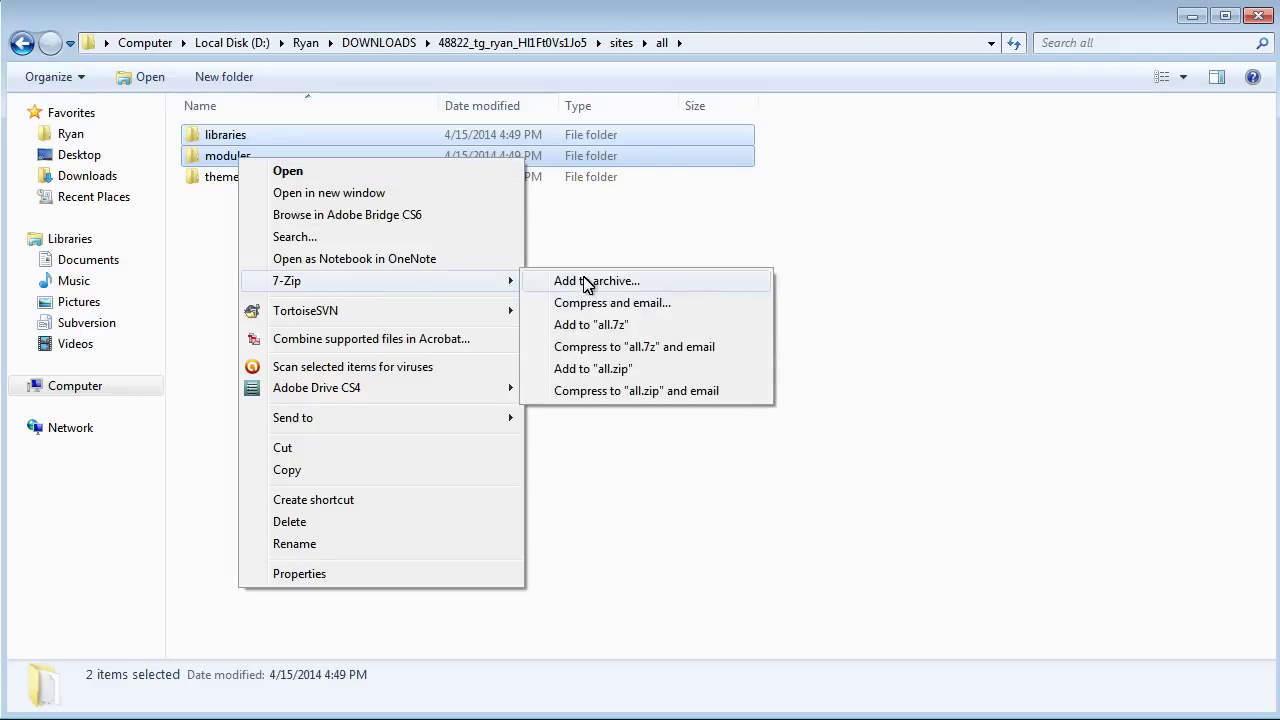
left_click(588, 281)
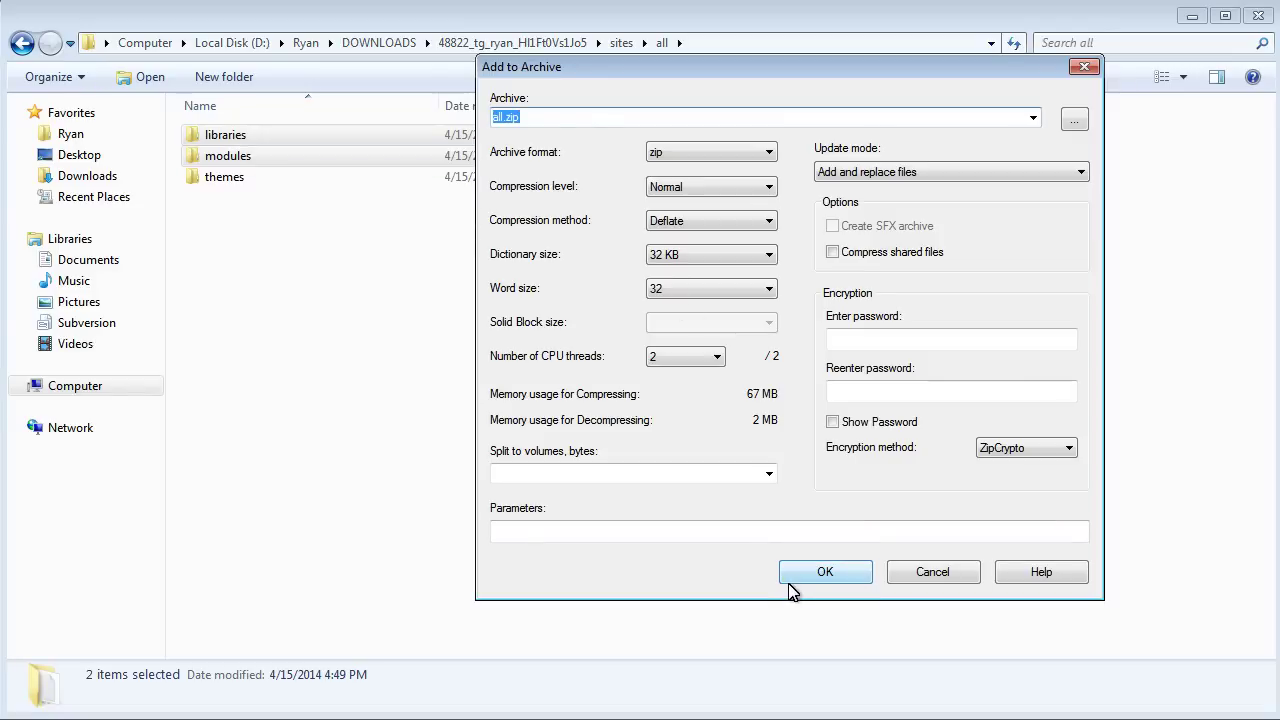
left_click(818, 578)
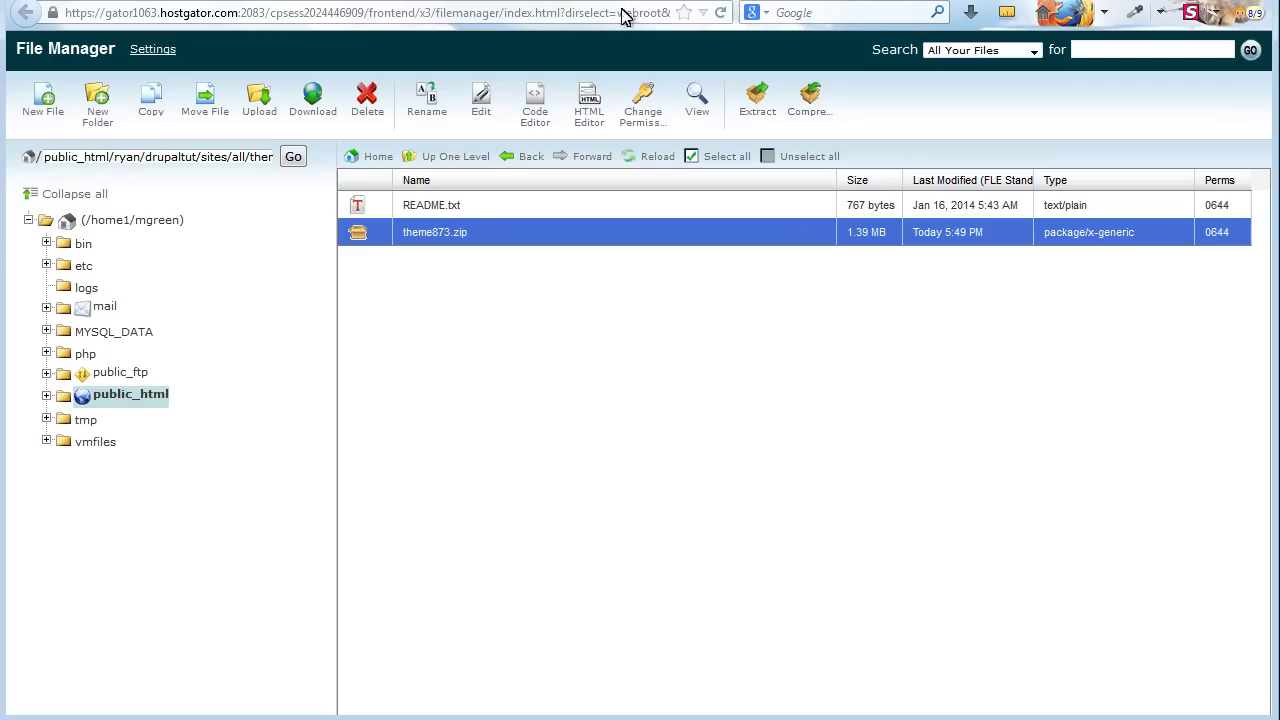
- Upload all.zip to the server's sites/all folder in the File Manager and return to the file listing
left_click(440, 160)
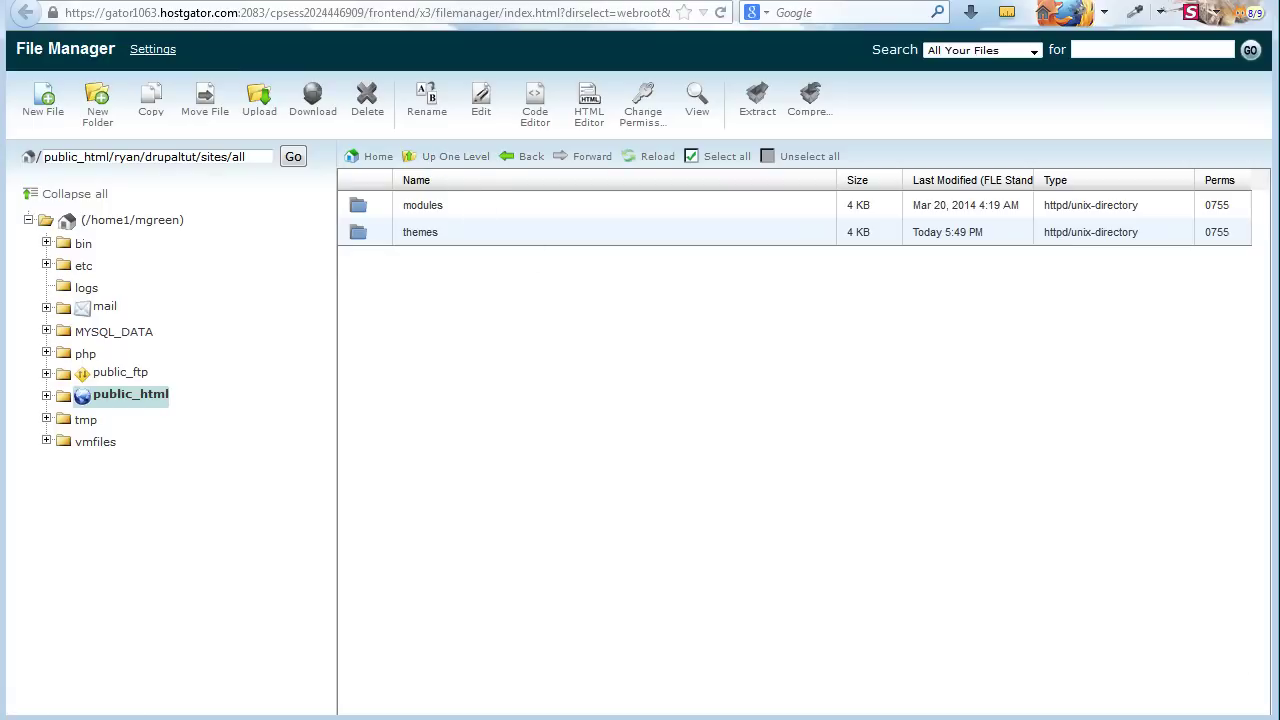
left_click(262, 100)
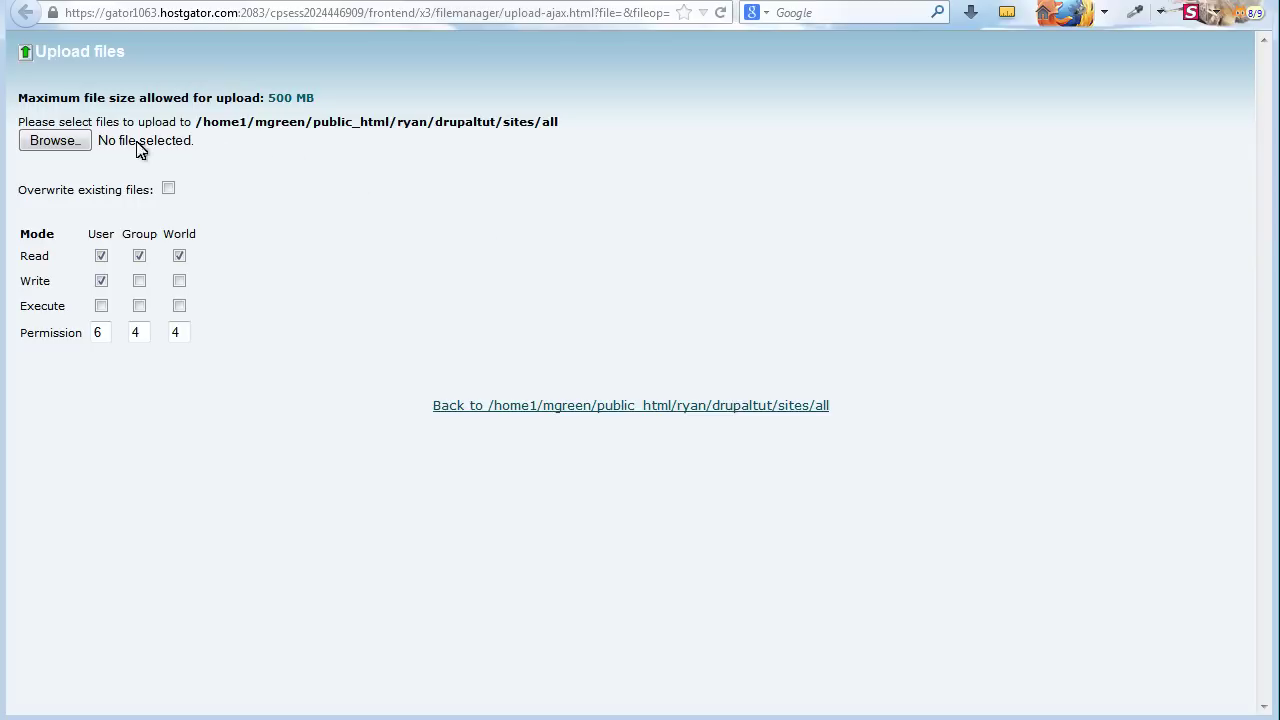
left_click(57, 148)
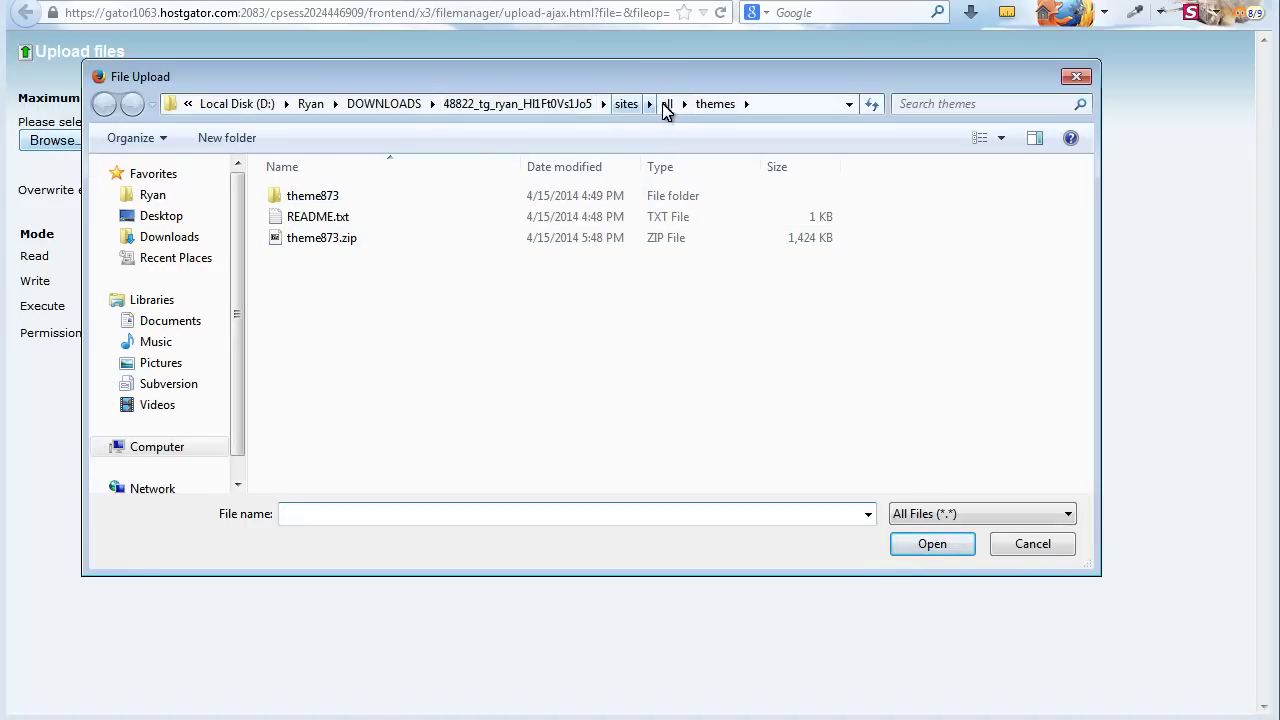
left_click(666, 106)
left_click(303, 262)
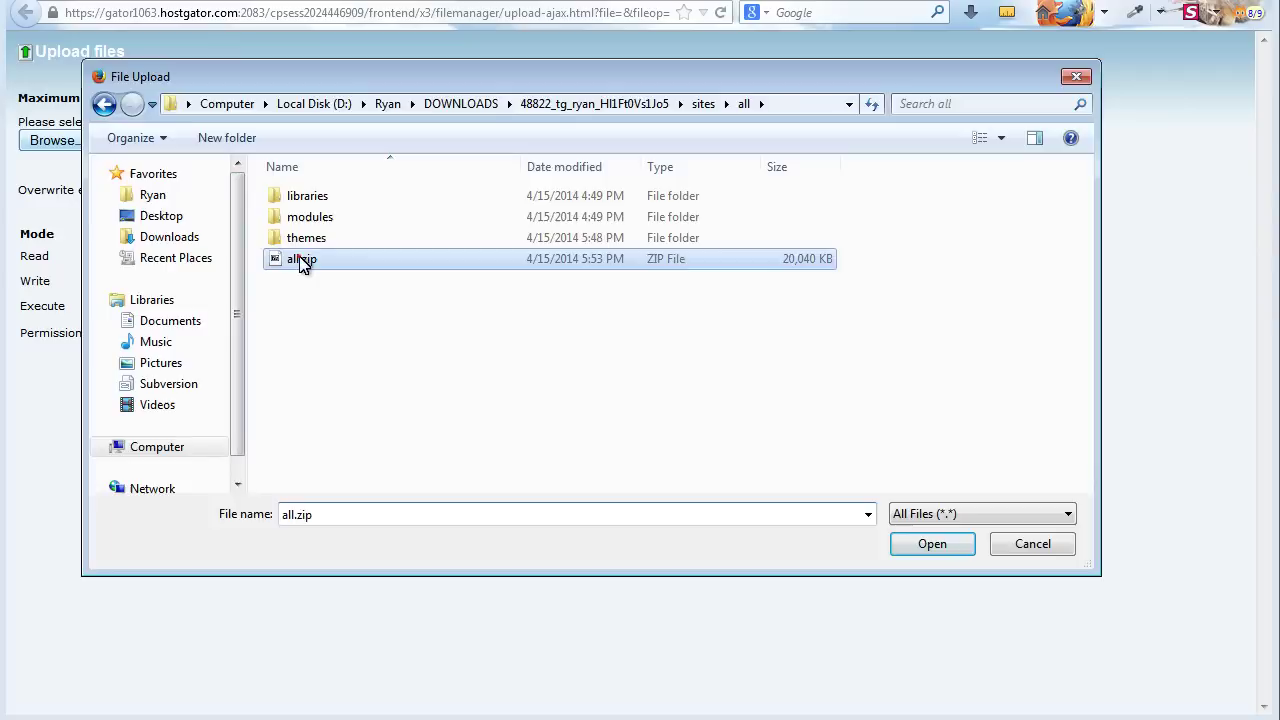
double_click(303, 262)
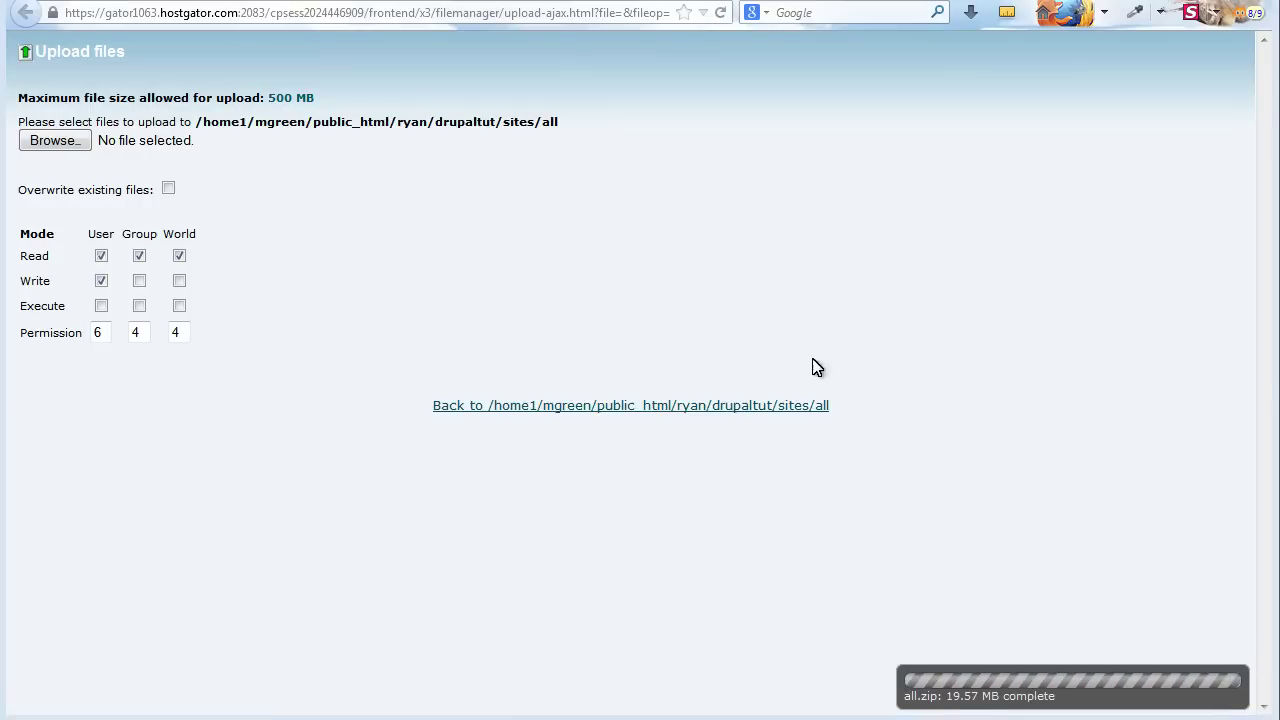
left_click(766, 406)
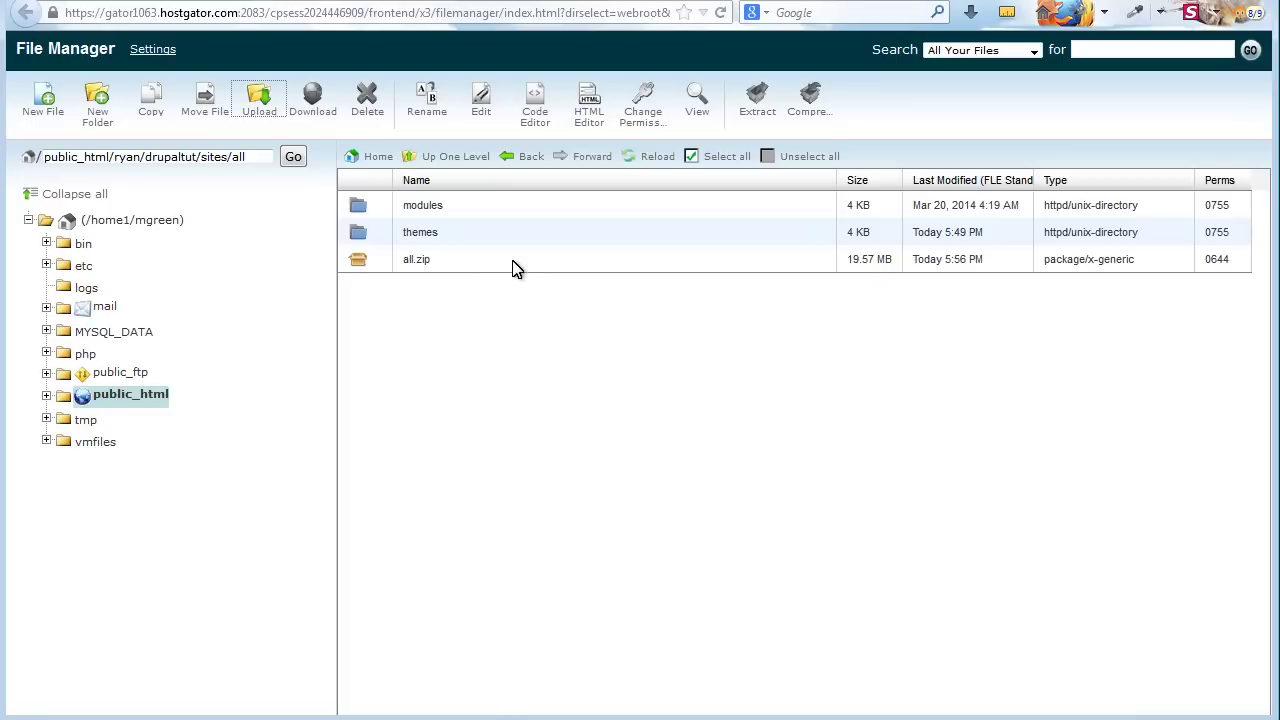
- Extract all.zip into the server's sites/all folder, close the extraction results and reload the file listing
left_click(514, 265)
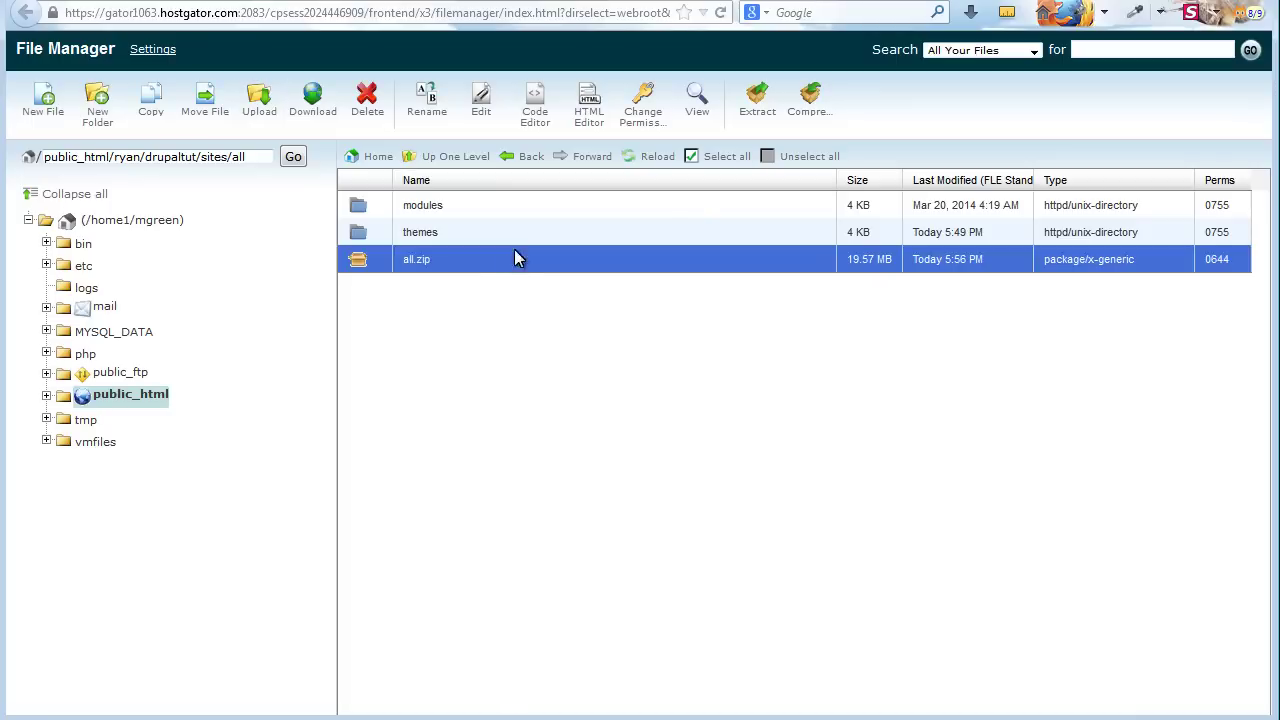
left_click(753, 103)
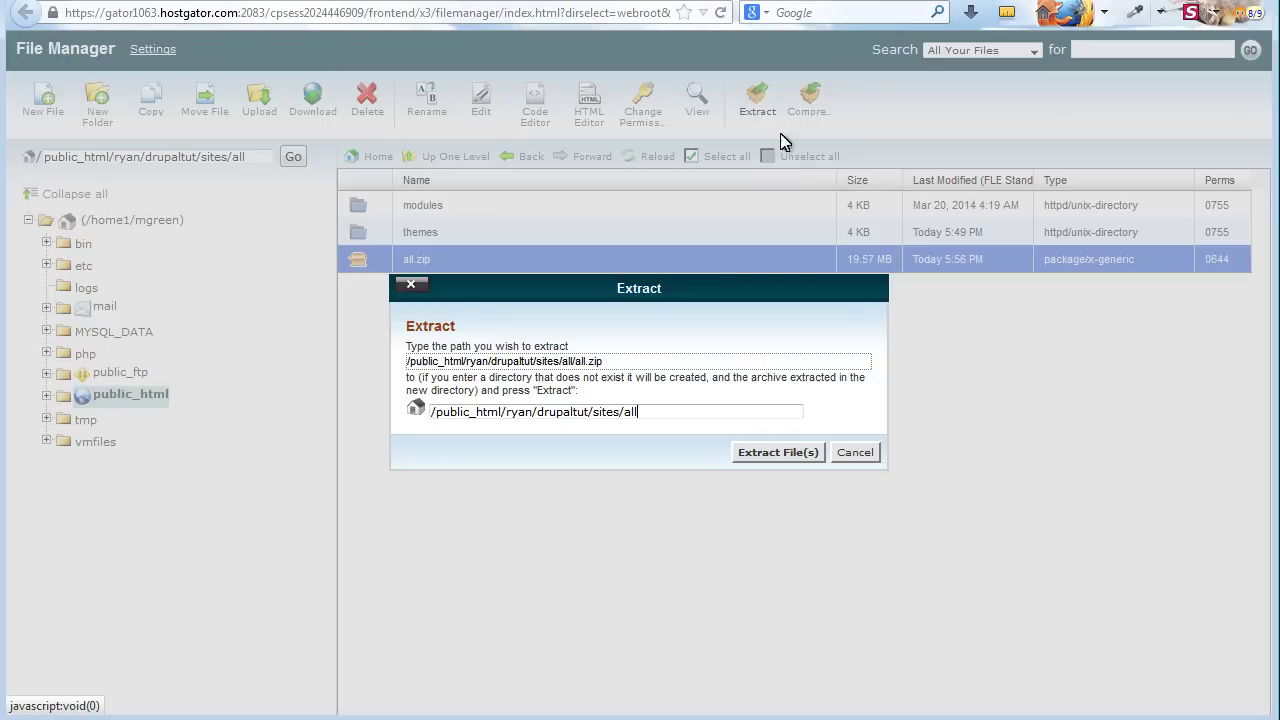
left_click(765, 455)
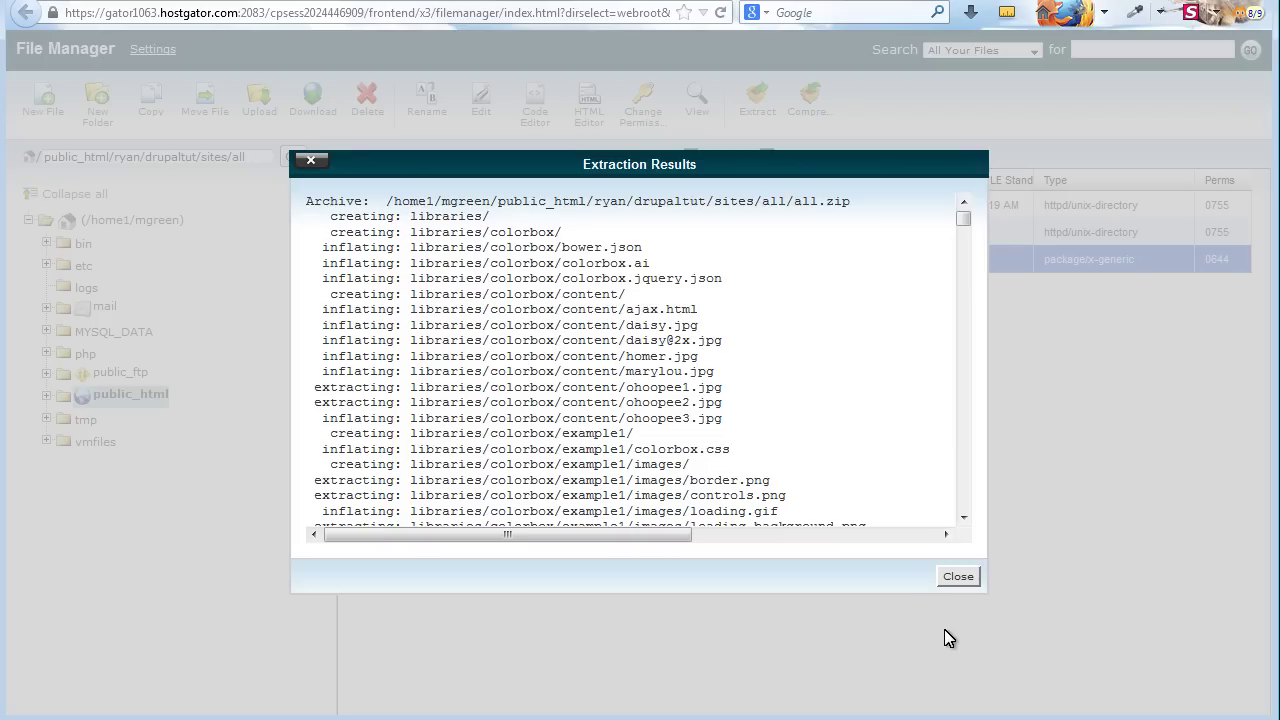
left_click(960, 576)
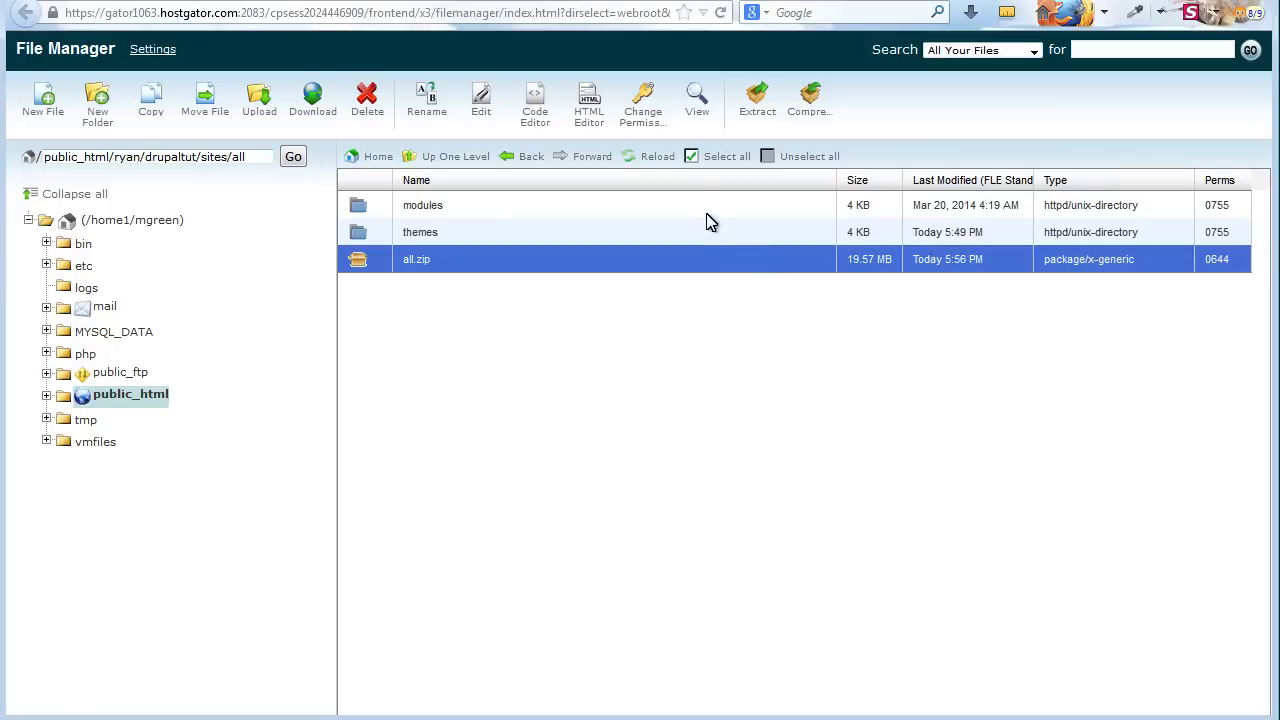
left_click(660, 170)
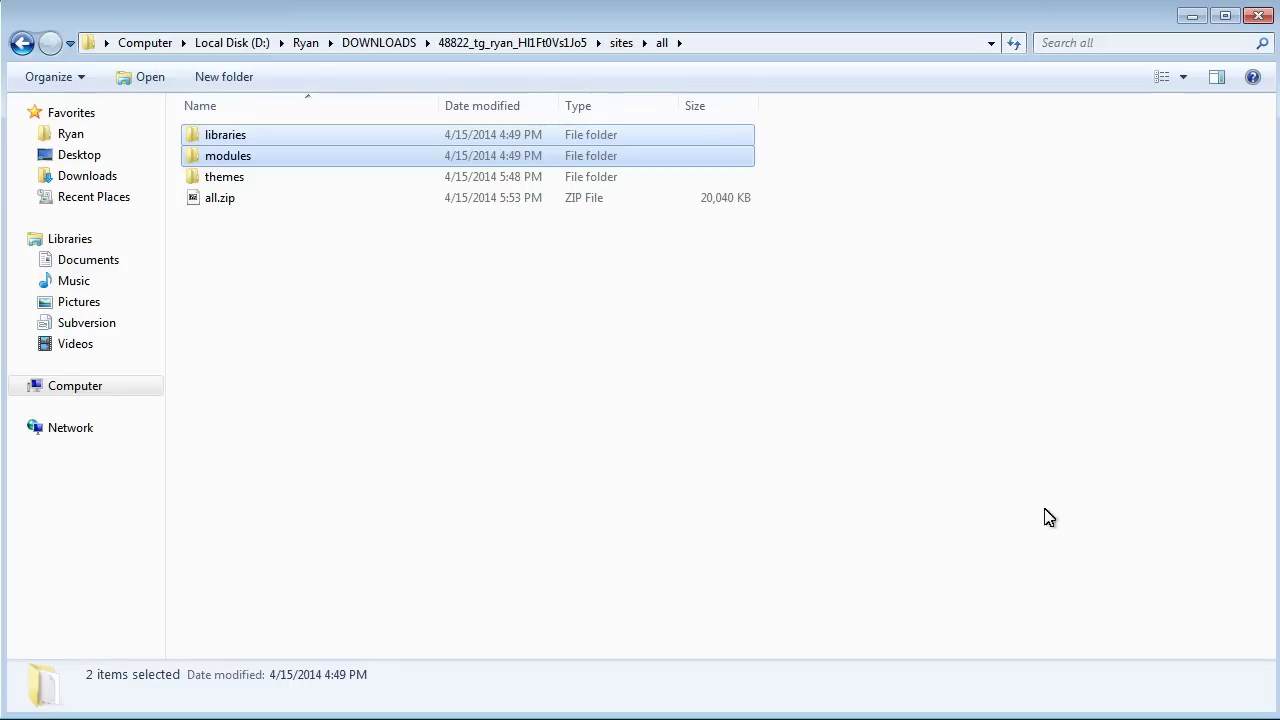
- In the local package's sites/default folder, compress the files, private and tmp folders together into default.zip with 7-Zip
left_click(621, 45)
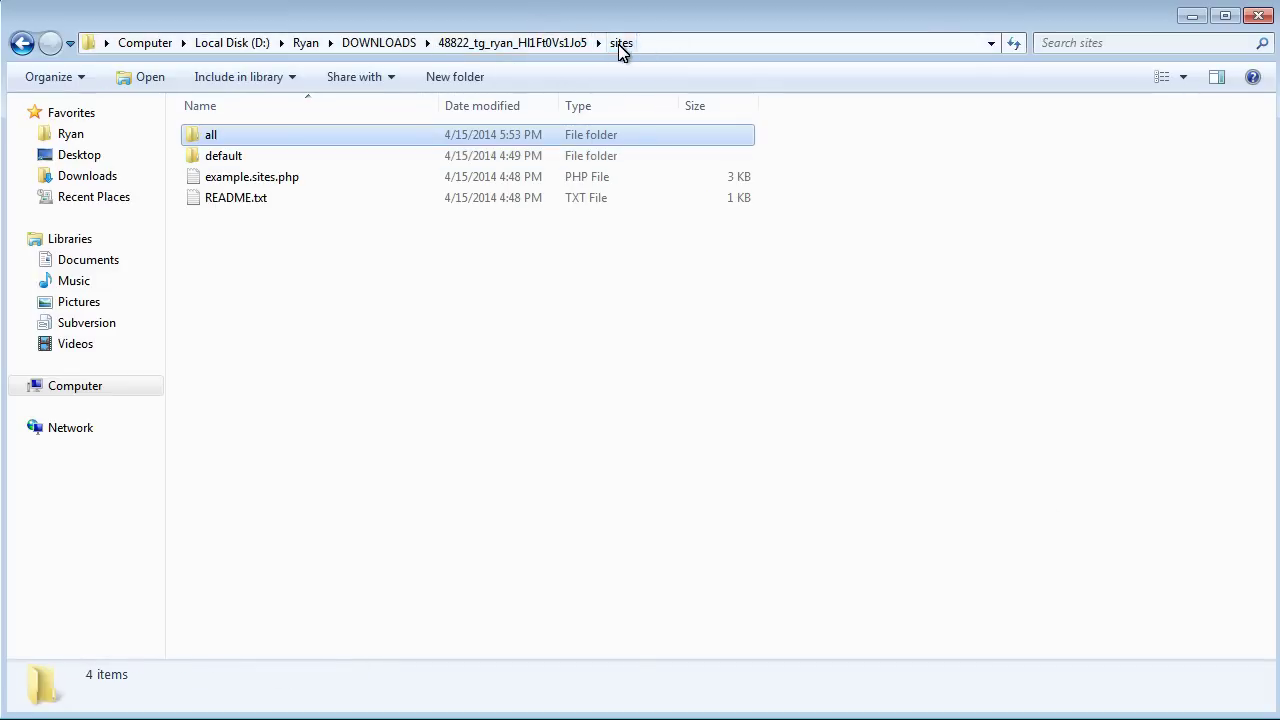
left_click(222, 160)
left_click(212, 159)
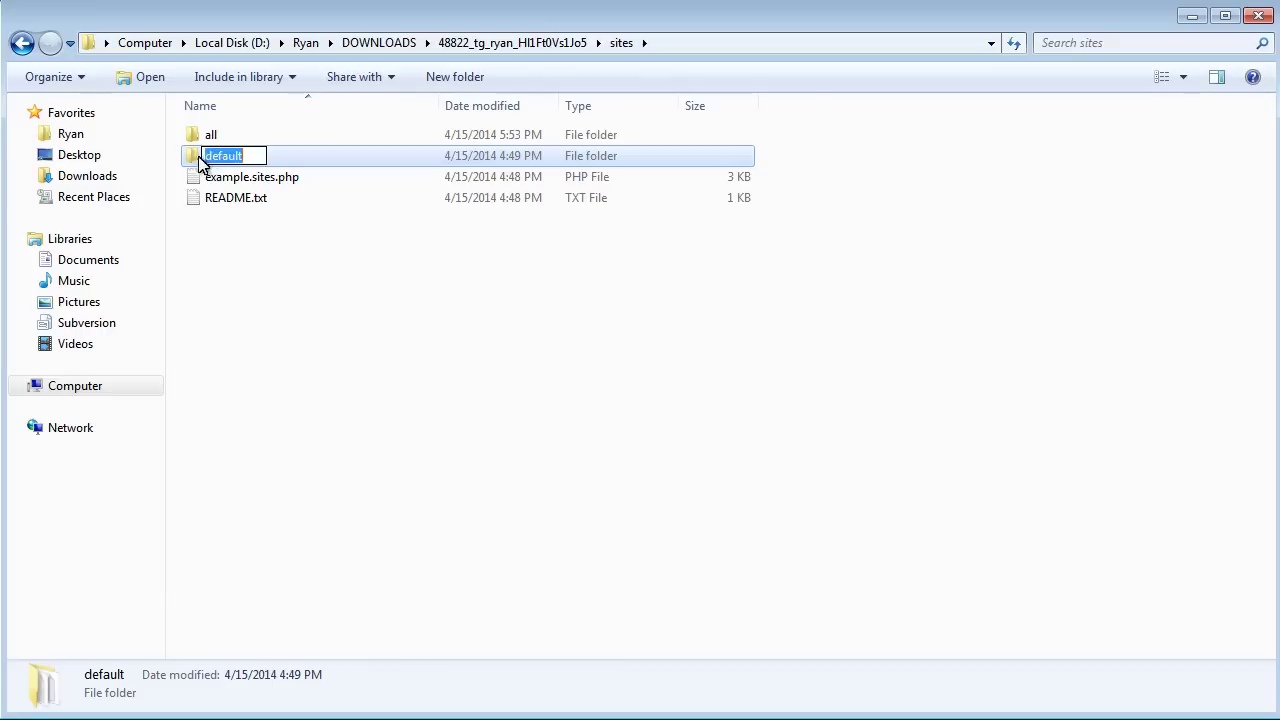
left_click(190, 165)
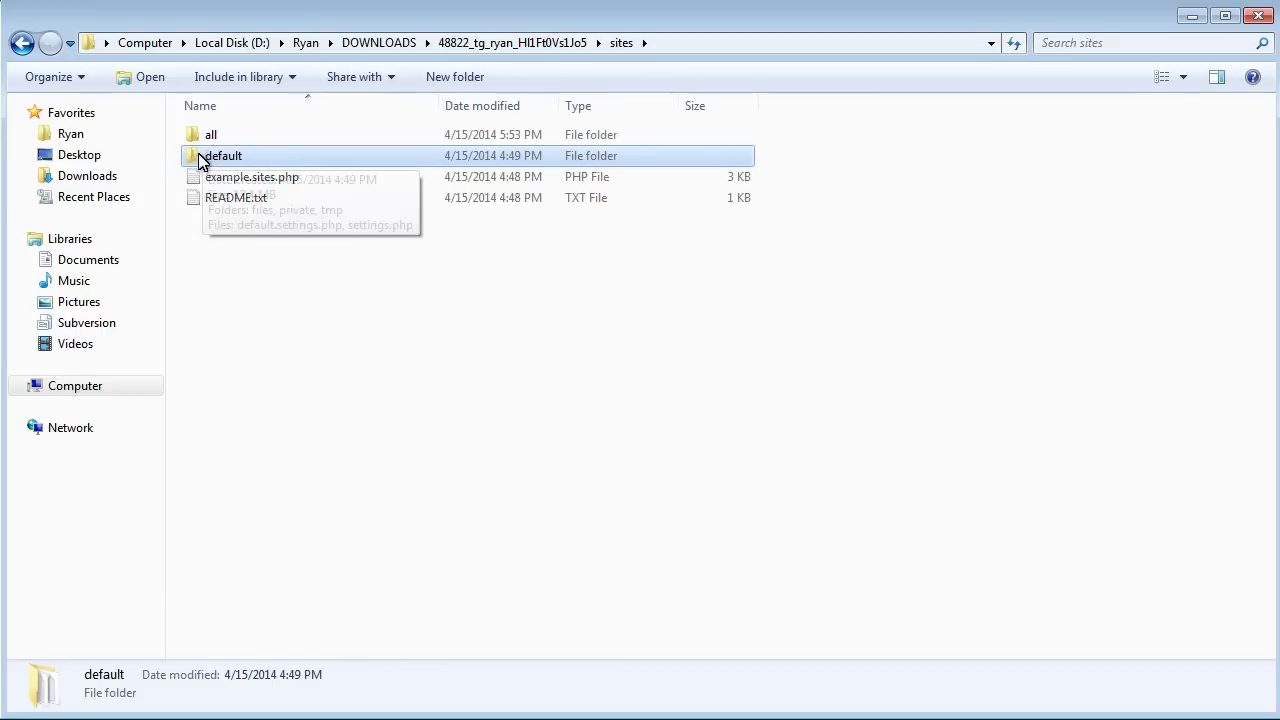
double_click(195, 162)
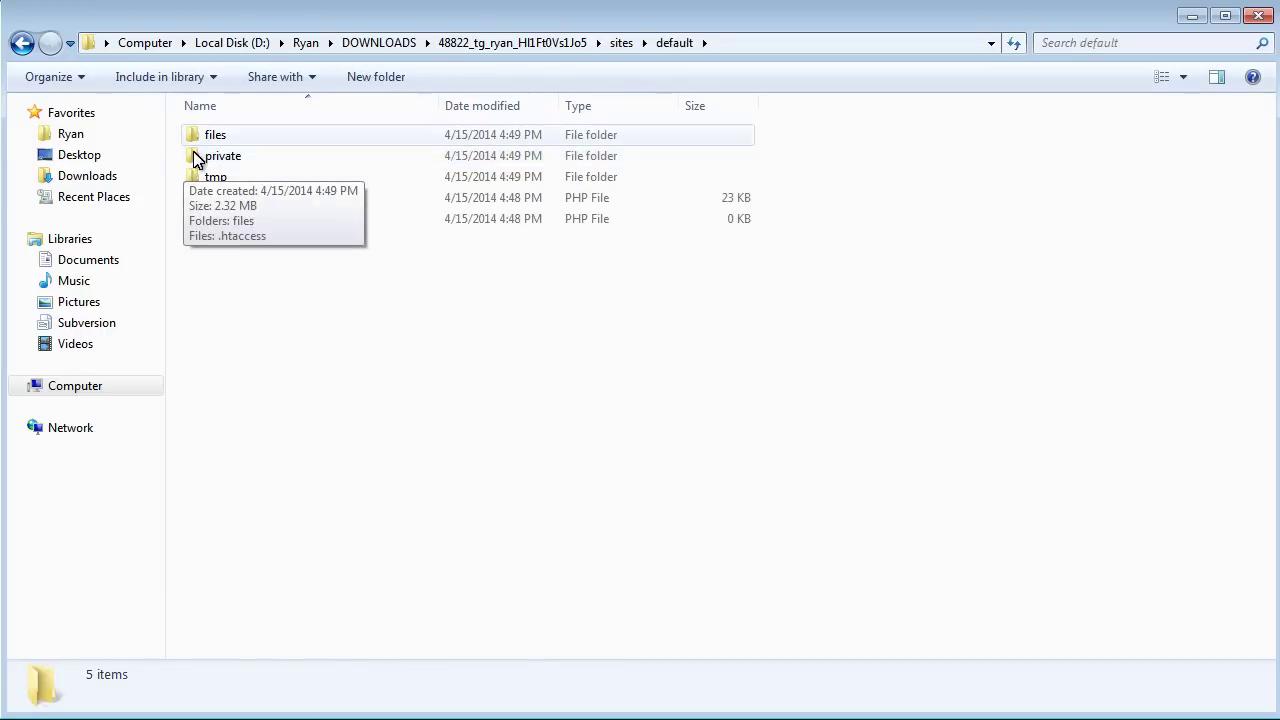
left_click(200, 134)
left_click(213, 181, "shift")
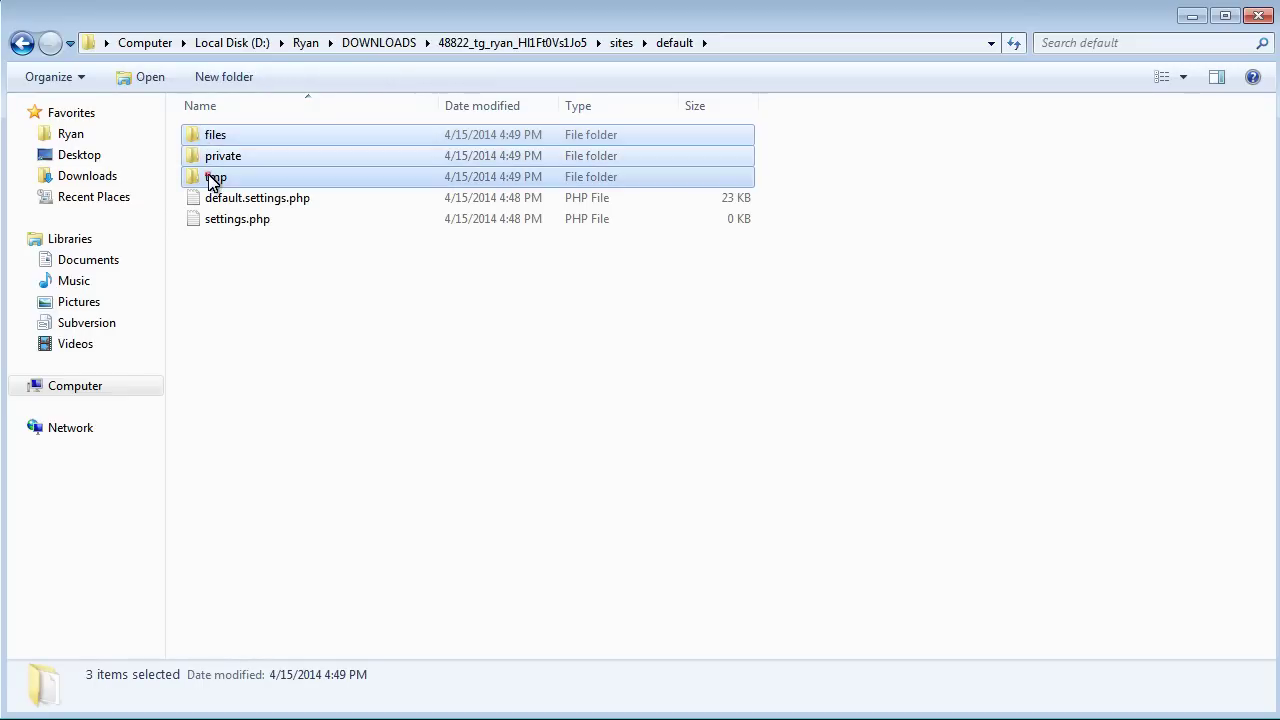
right_click(211, 181)
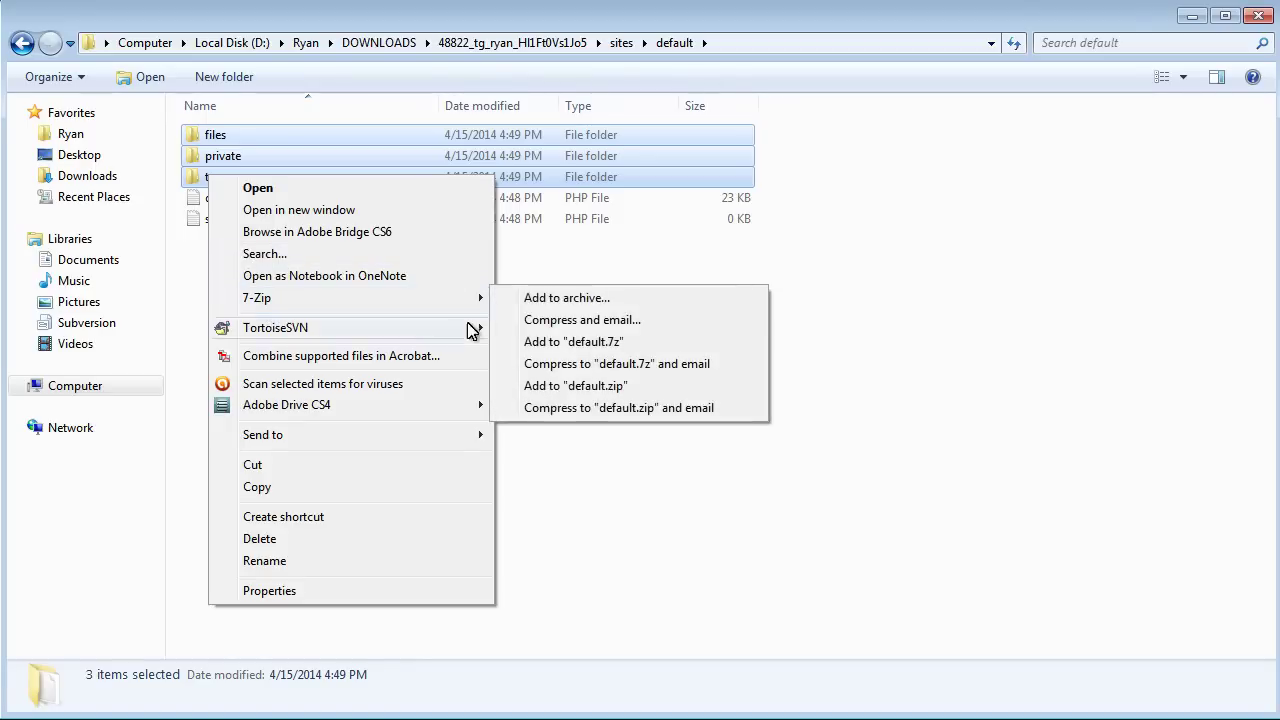
left_click(586, 297)
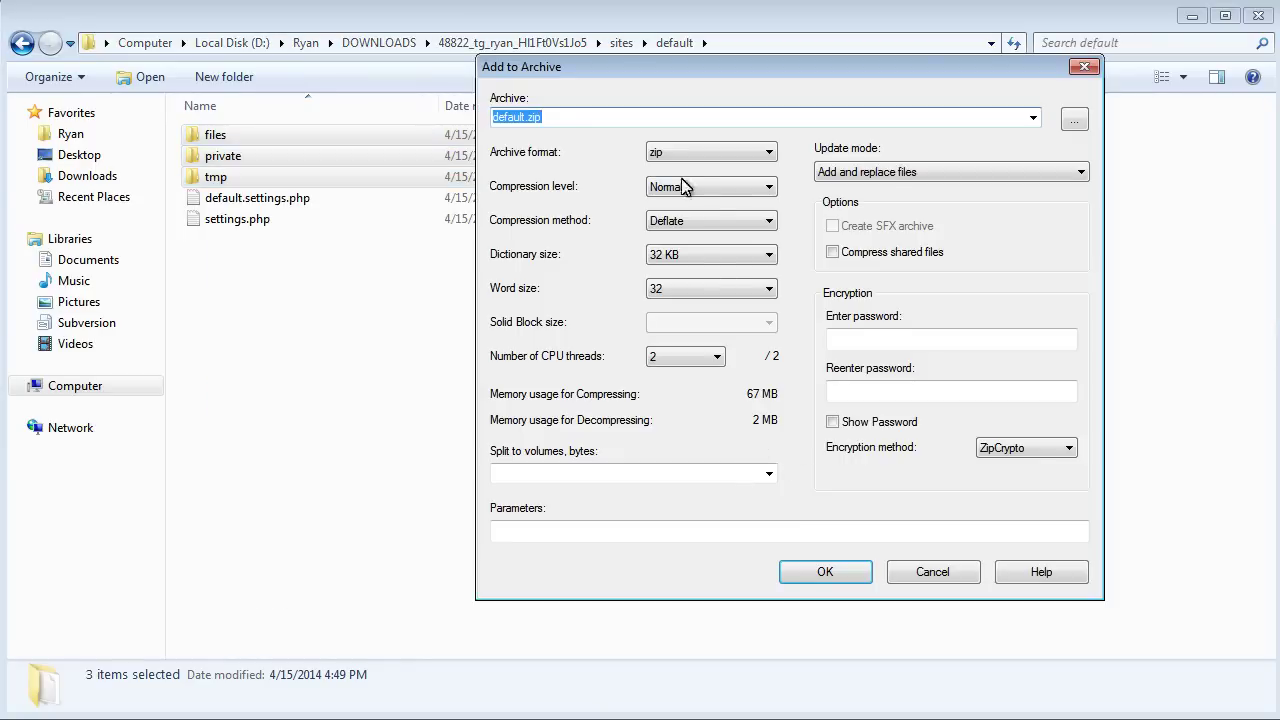
left_click(825, 578)
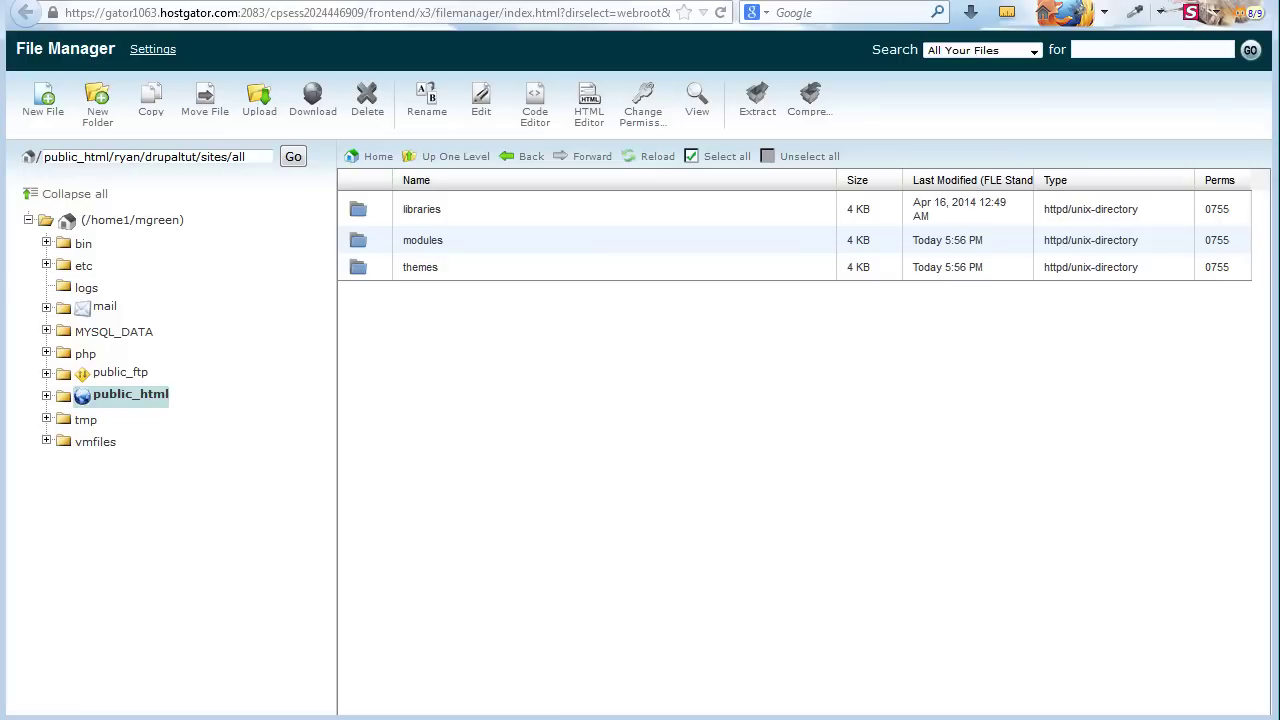
- Try to upload the local default.zip to the server's sites/default folder in the File Manager
left_click(451, 163)
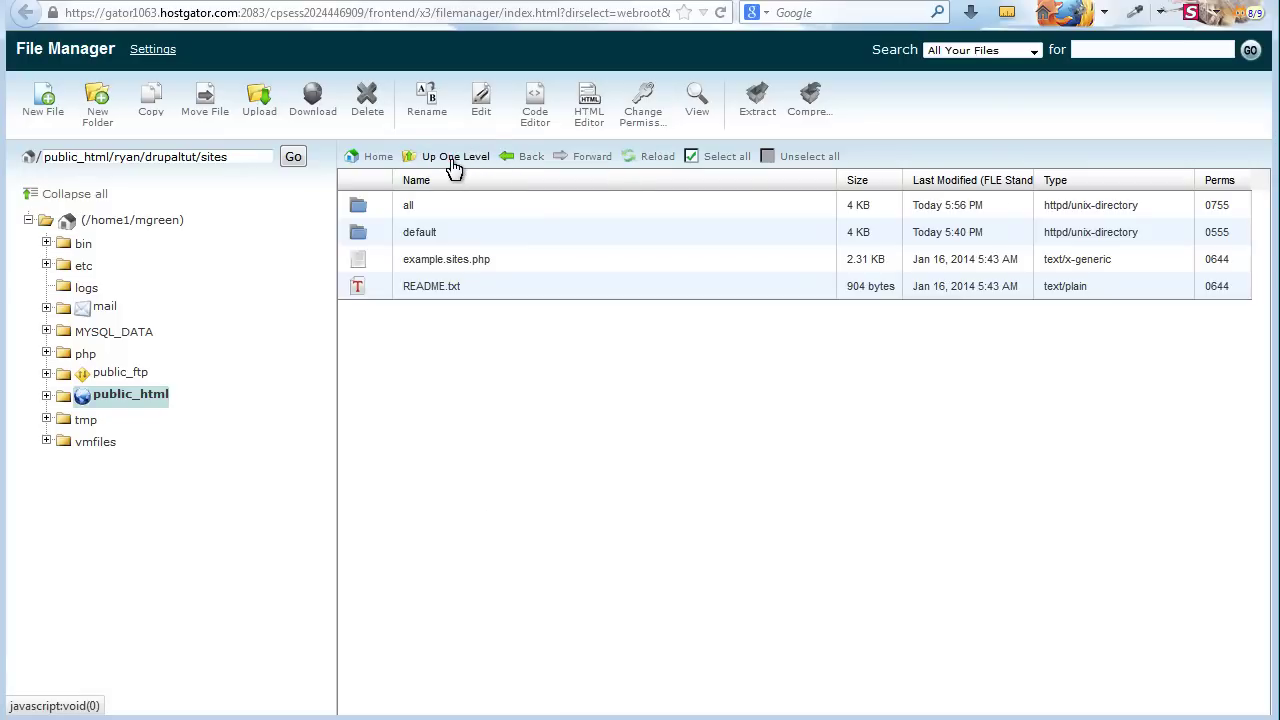
double_click(370, 233)
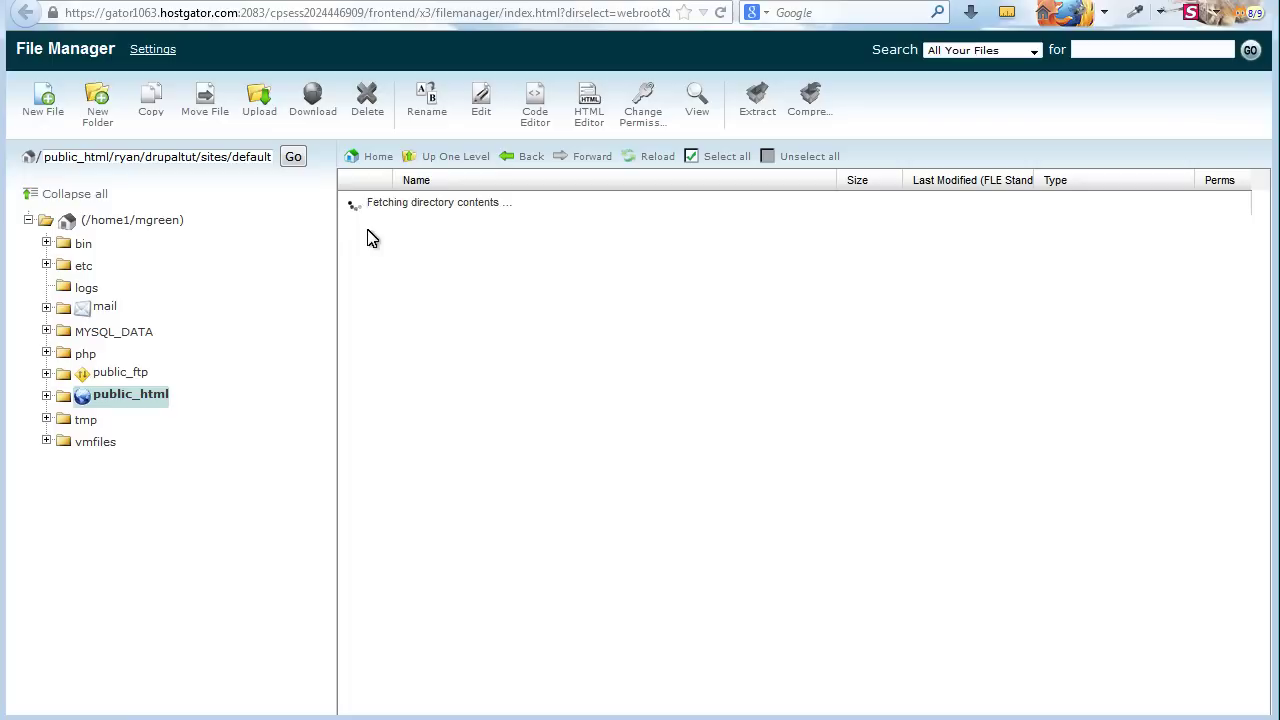
left_click(263, 112)
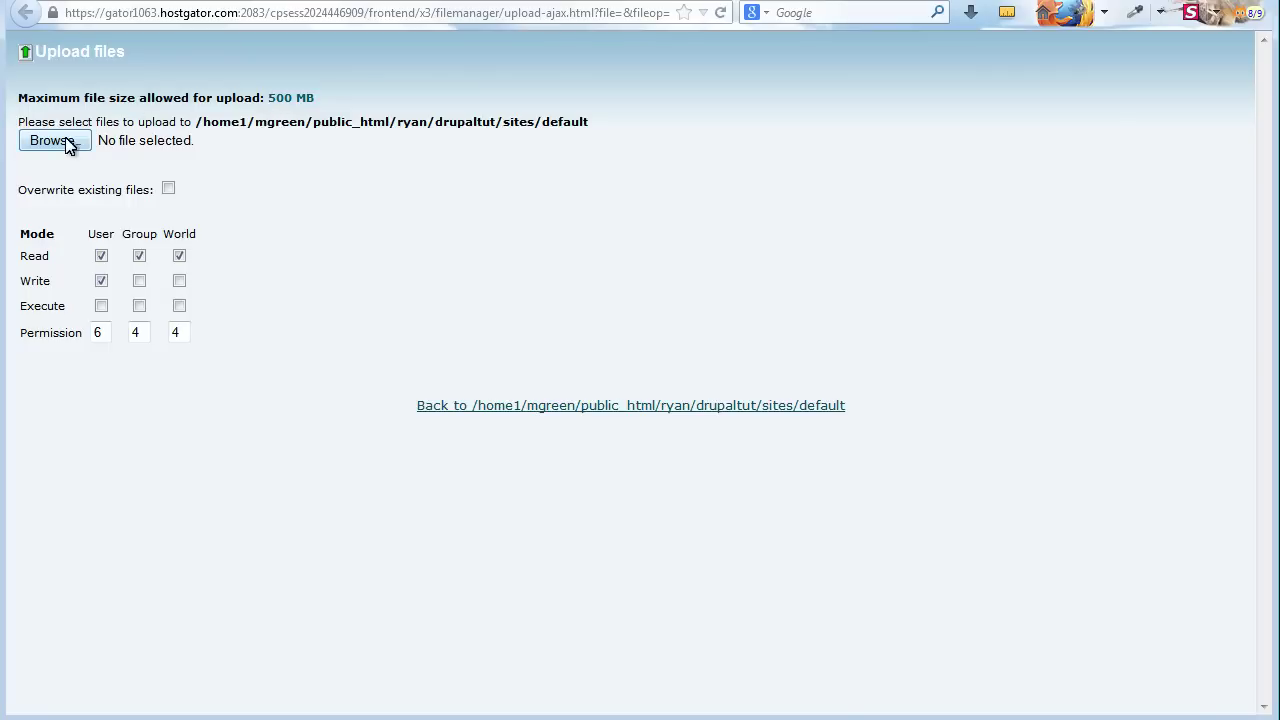
left_click(66, 140)
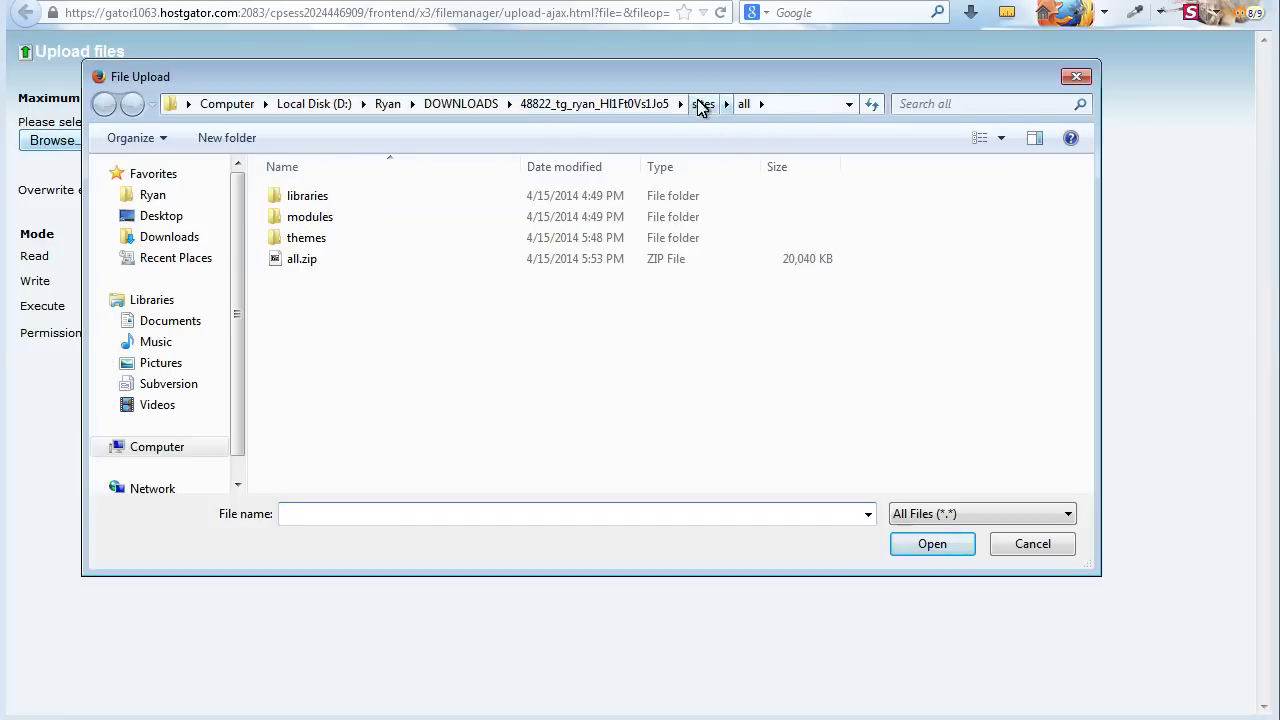
left_click(703, 104)
double_click(340, 220)
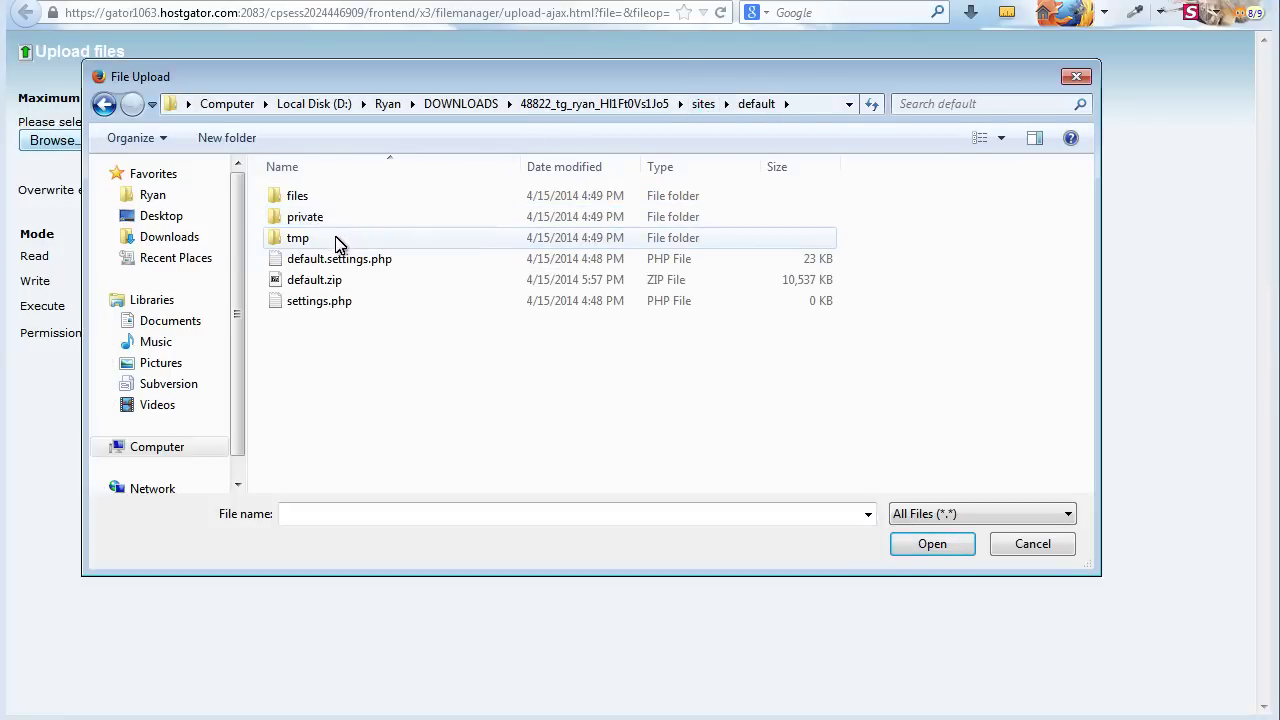
double_click(314, 283)
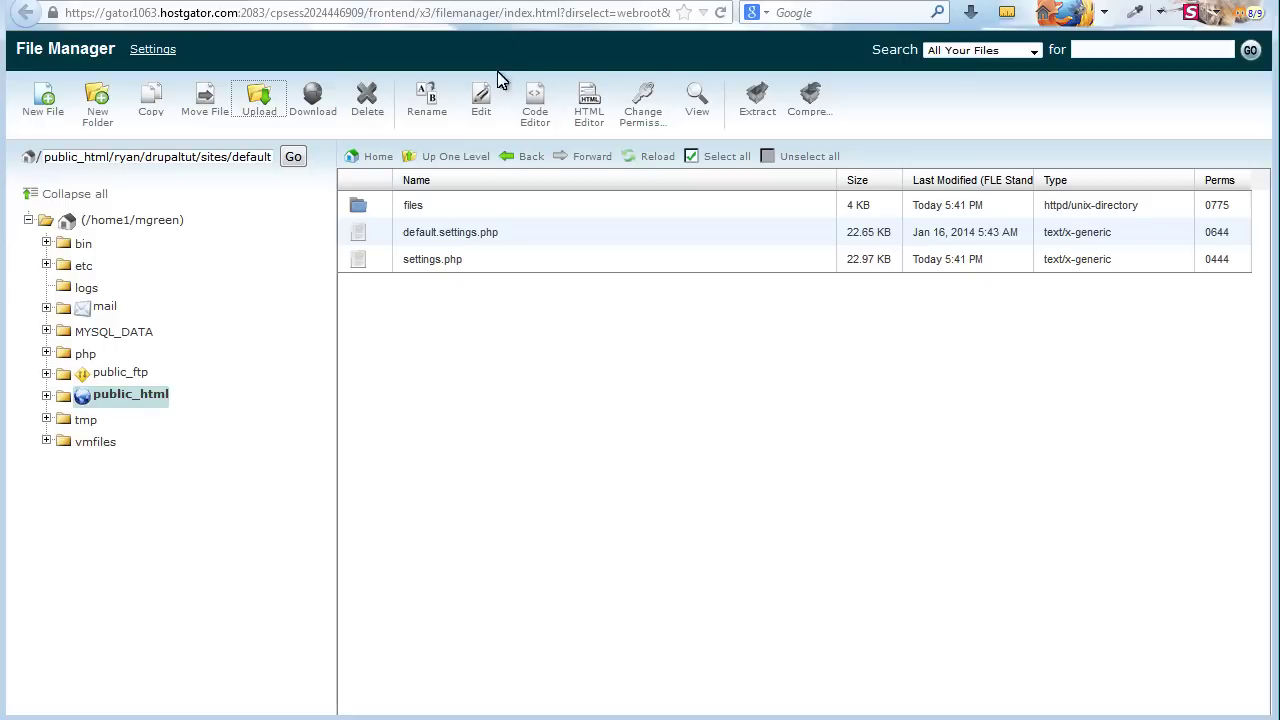
- Add user write permission to the server's sites/default folder, changing its permissions to 755
left_click(446, 164)
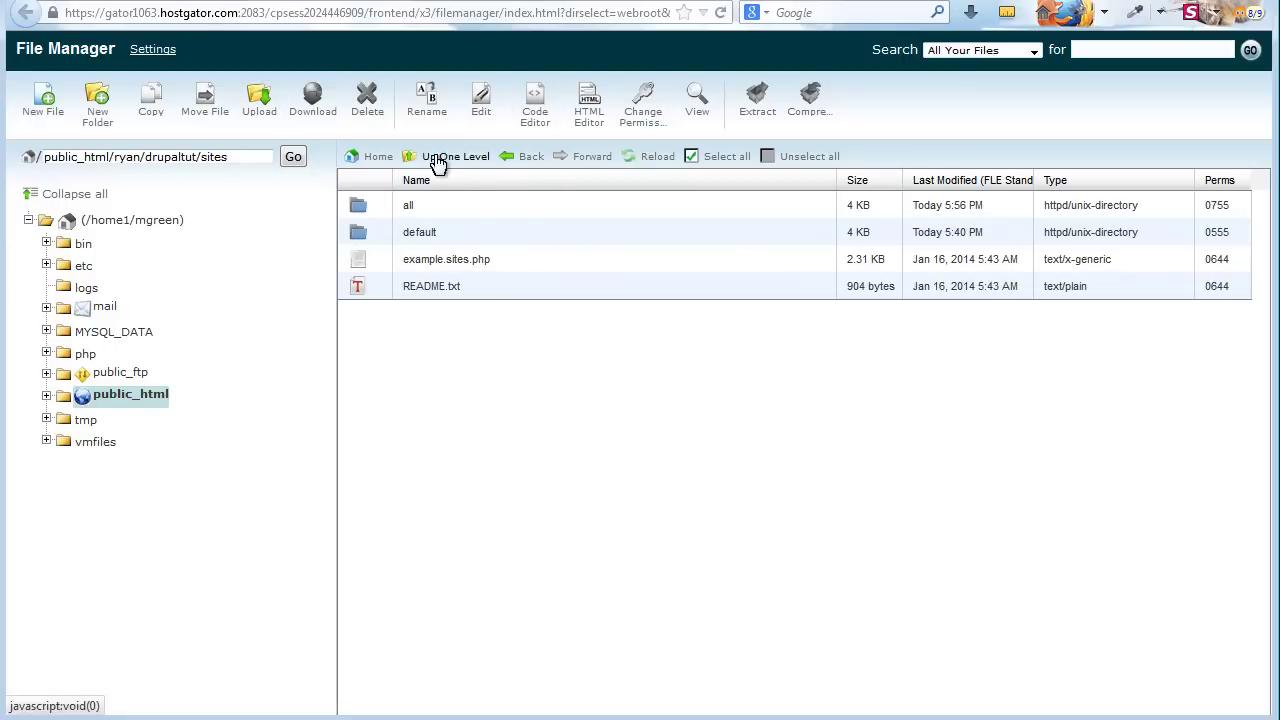
right_click(426, 234)
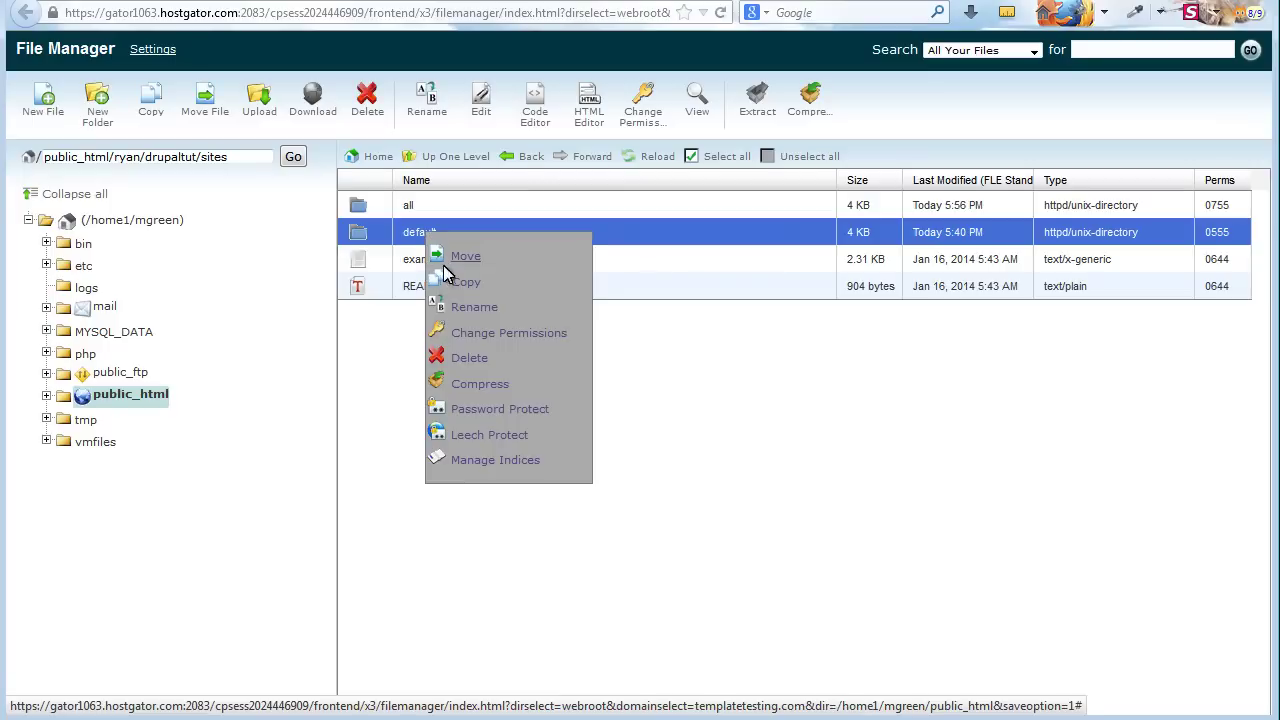
left_click(481, 333)
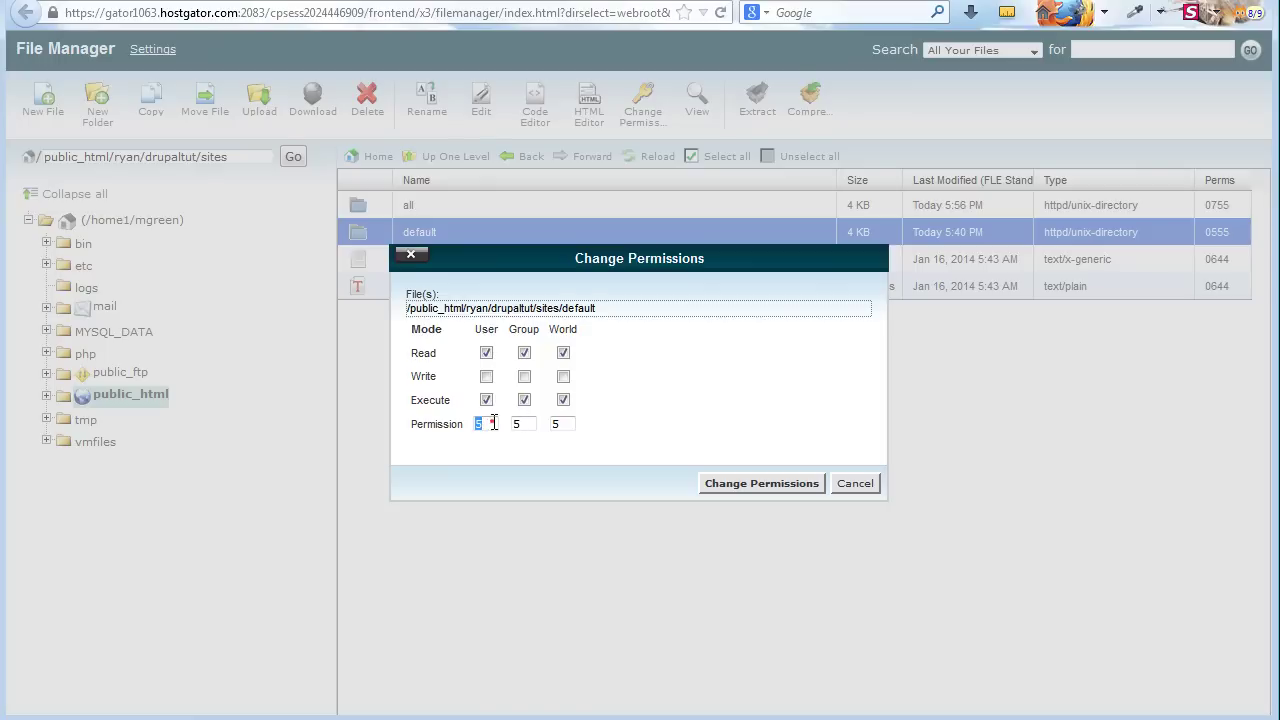
left_click(486, 376)
left_click(729, 485)
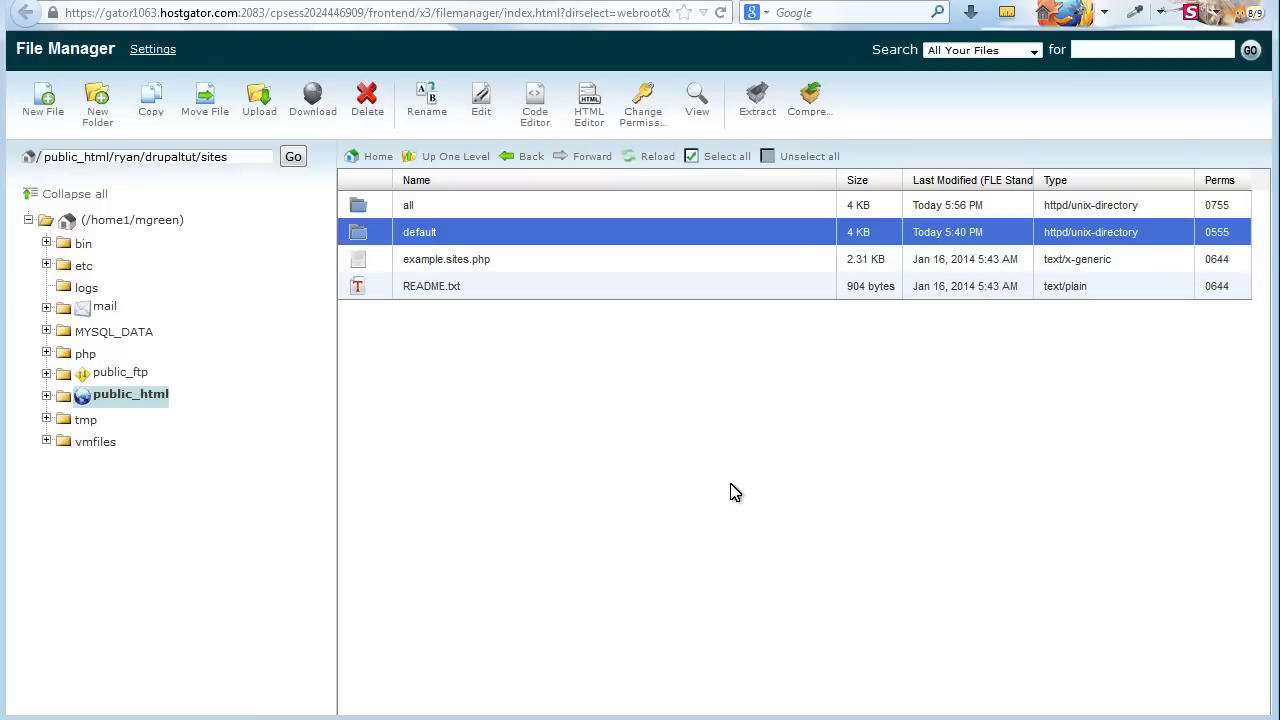
- Upload default.zip to the server's writable sites/default folder and return to the file listing
double_click(377, 242)
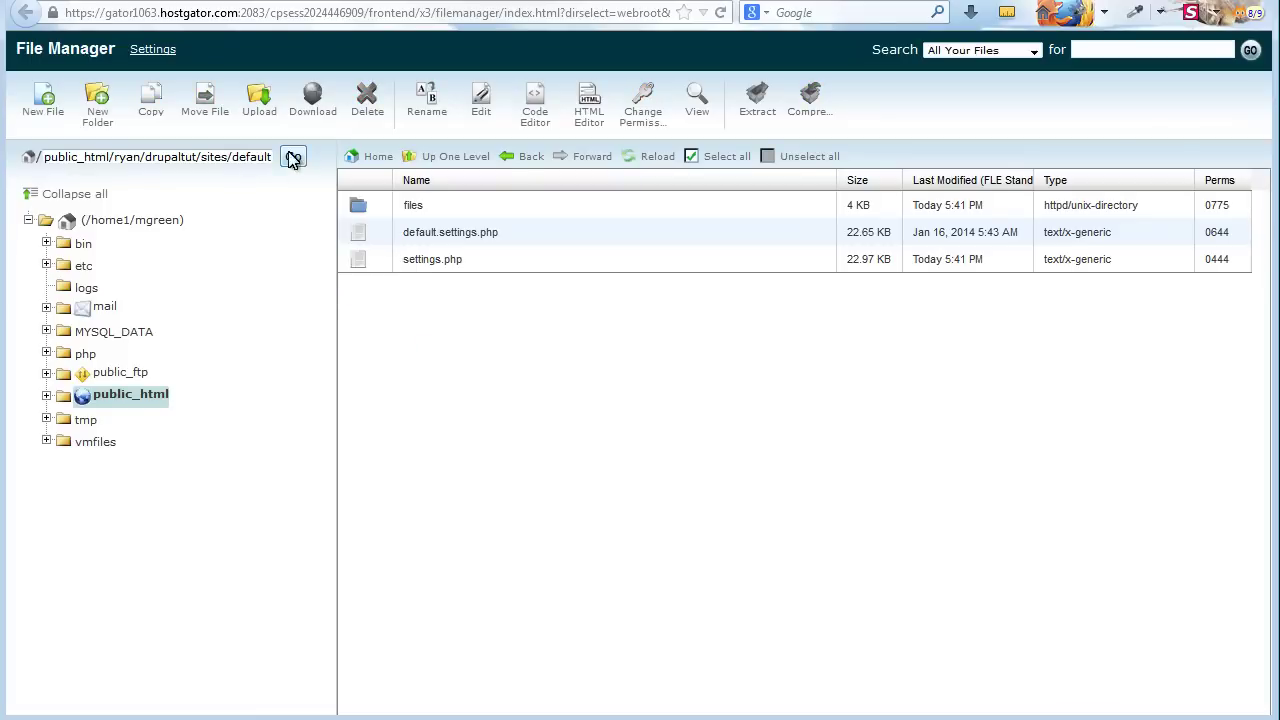
left_click(259, 100)
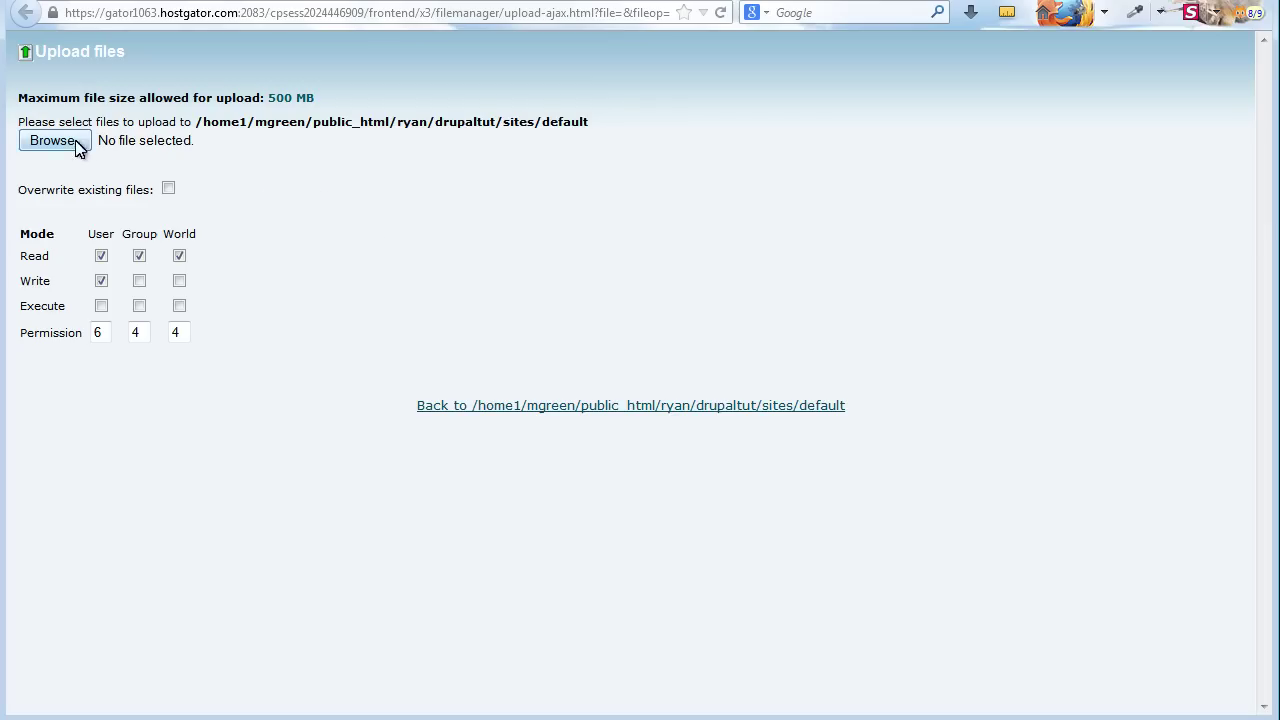
left_click(40, 143)
double_click(323, 281)
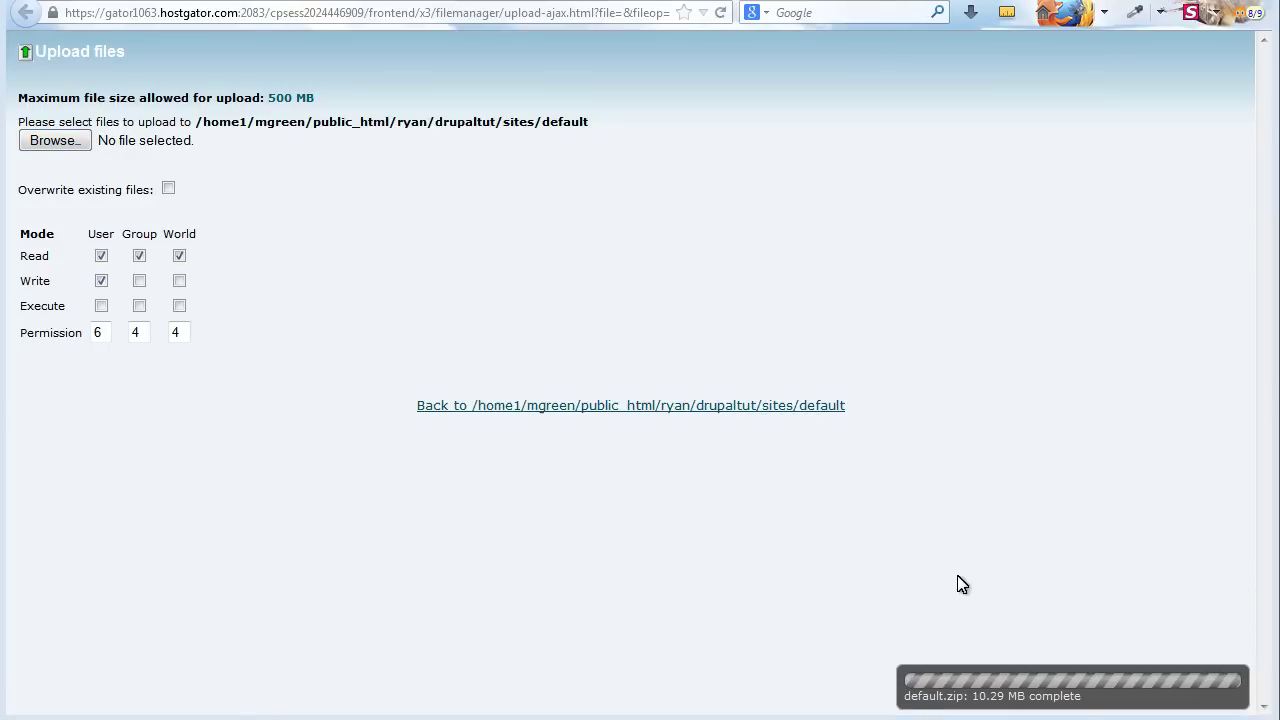
left_click(755, 406)
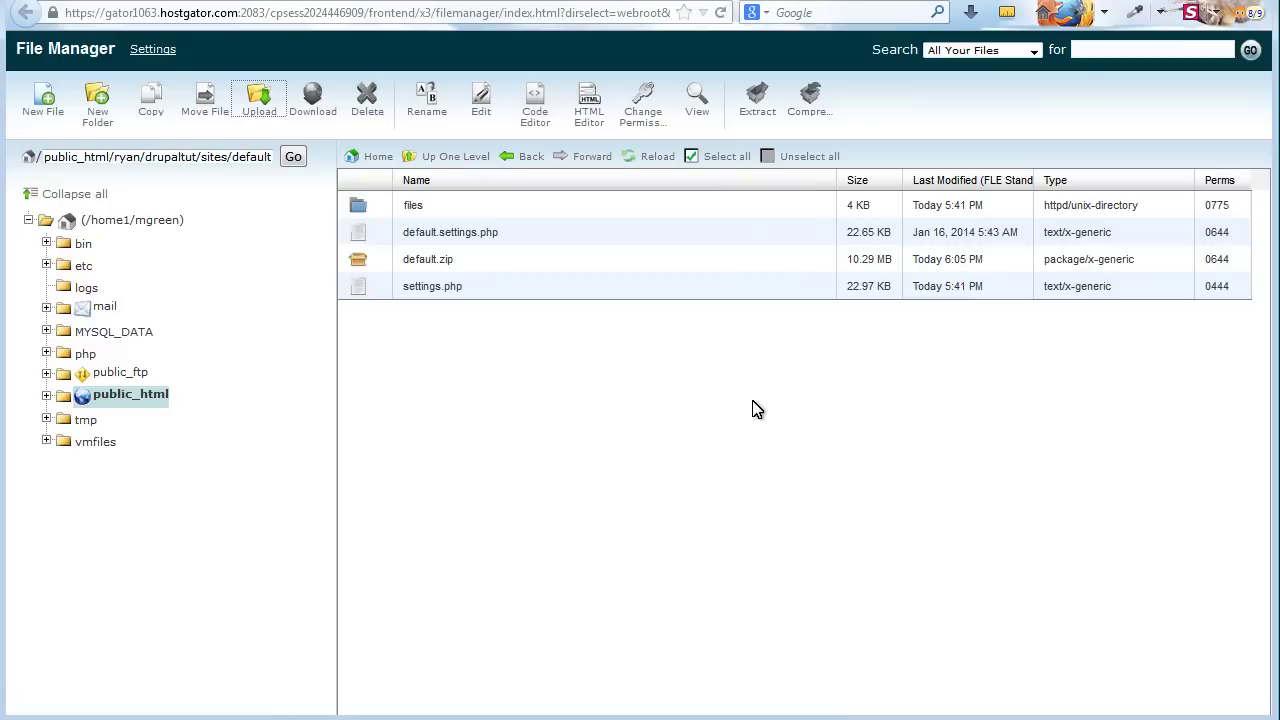
- Extract default.zip into the server's sites/default folder and close the extraction results
left_click(412, 263)
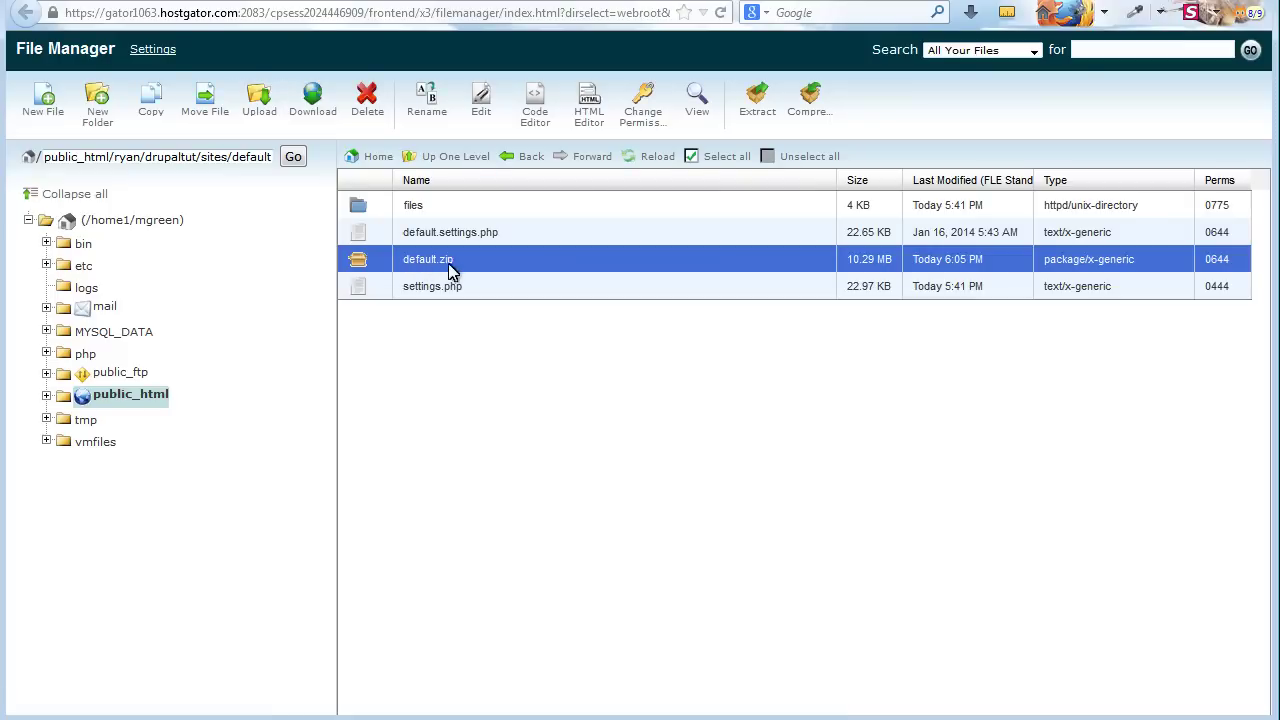
left_click(757, 116)
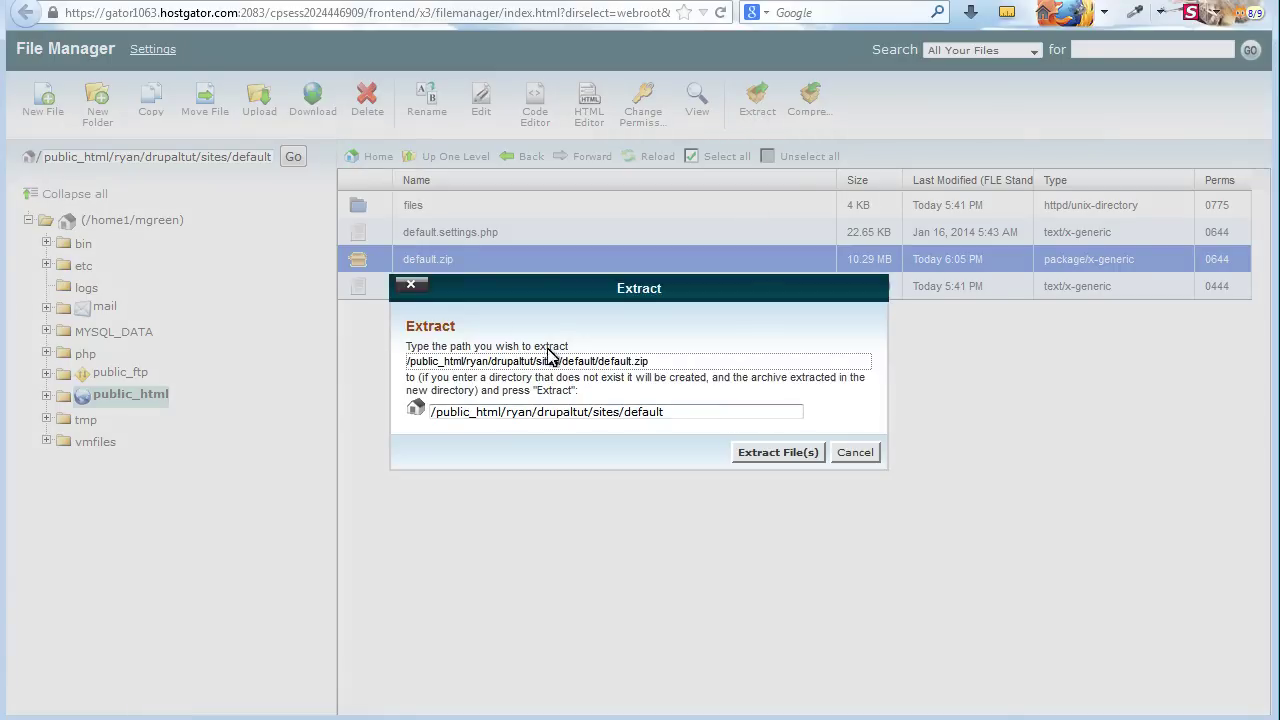
left_click(762, 452)
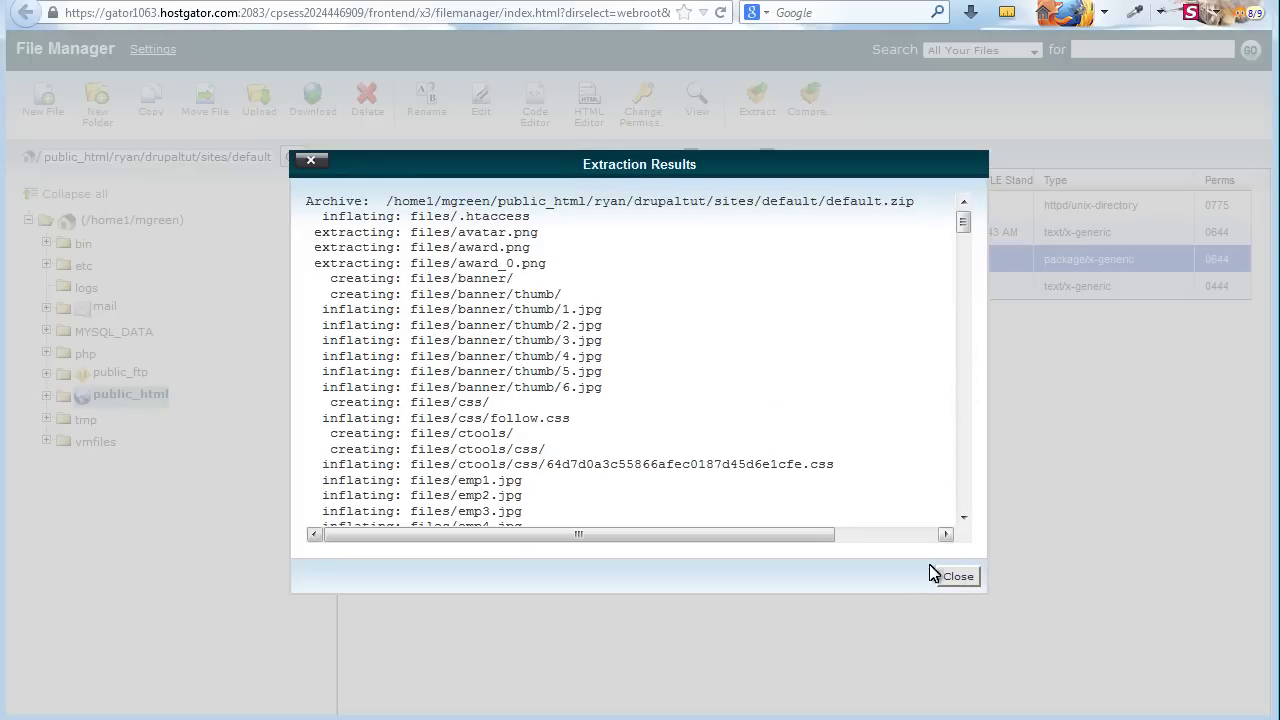
left_click(968, 577)
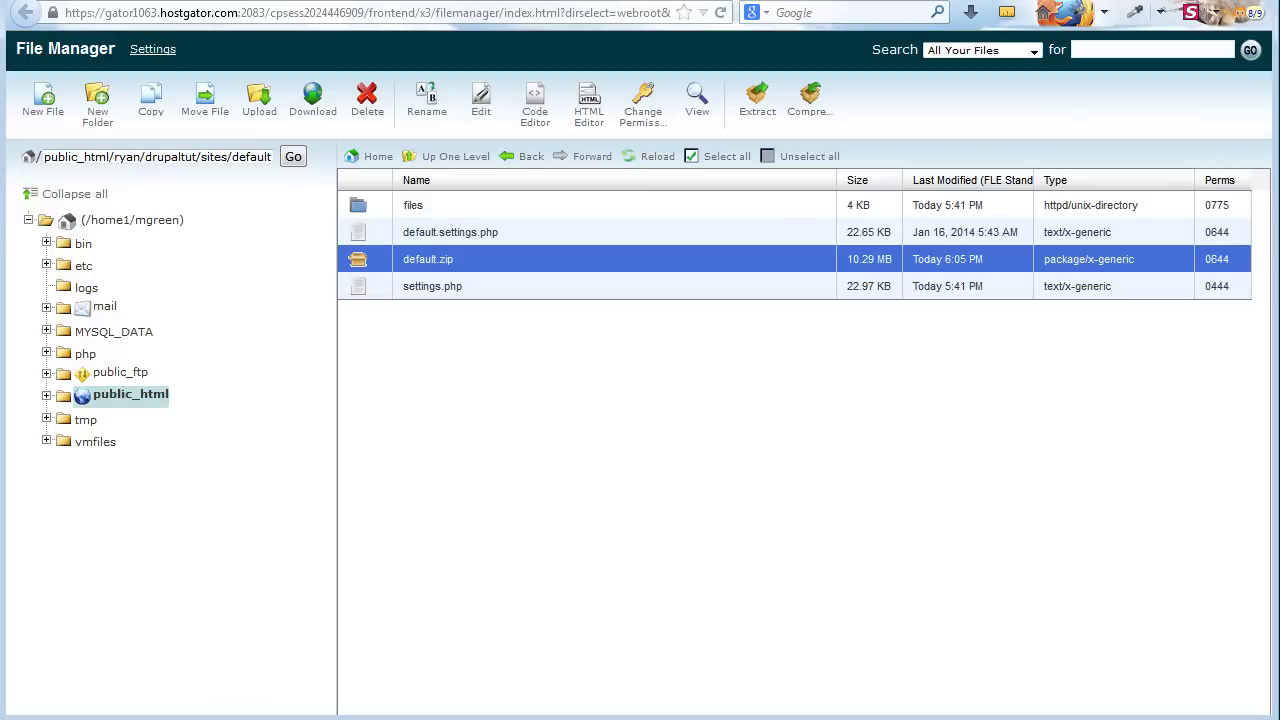
- Remove user write permission from the server's sites/default folder, setting its permissions to 555, and open the folder
left_click(440, 160)
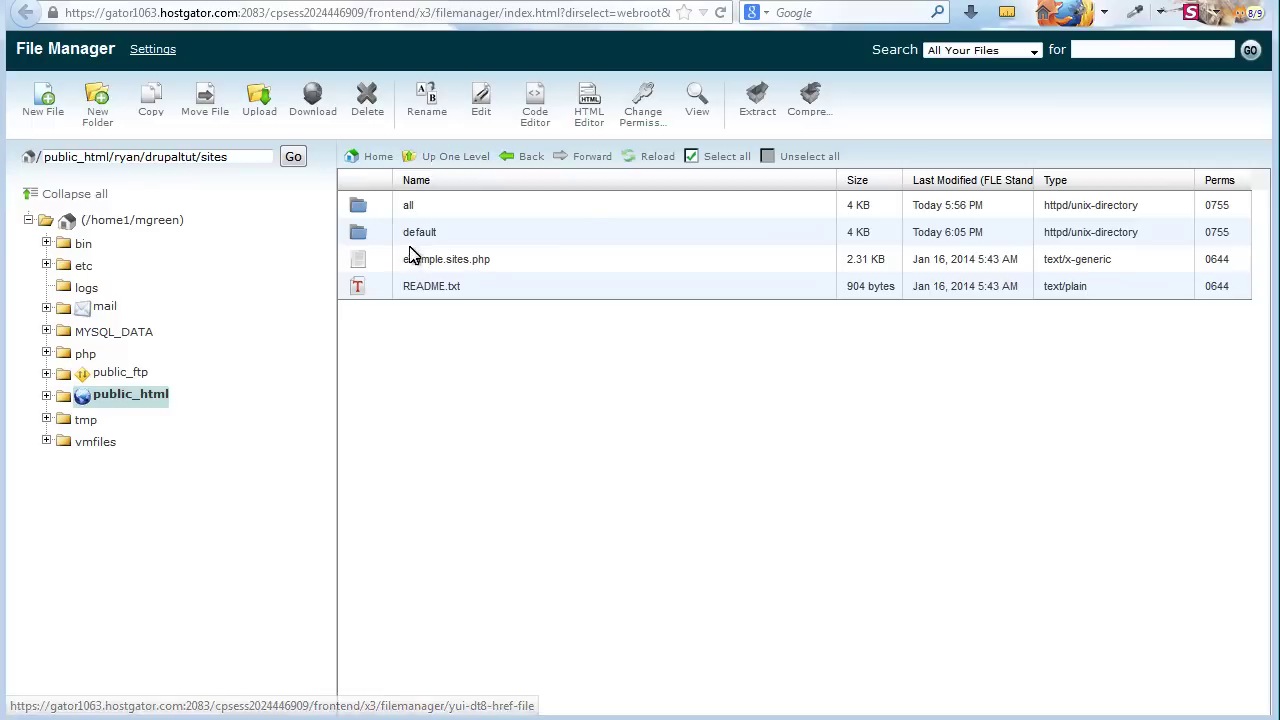
right_click(369, 245)
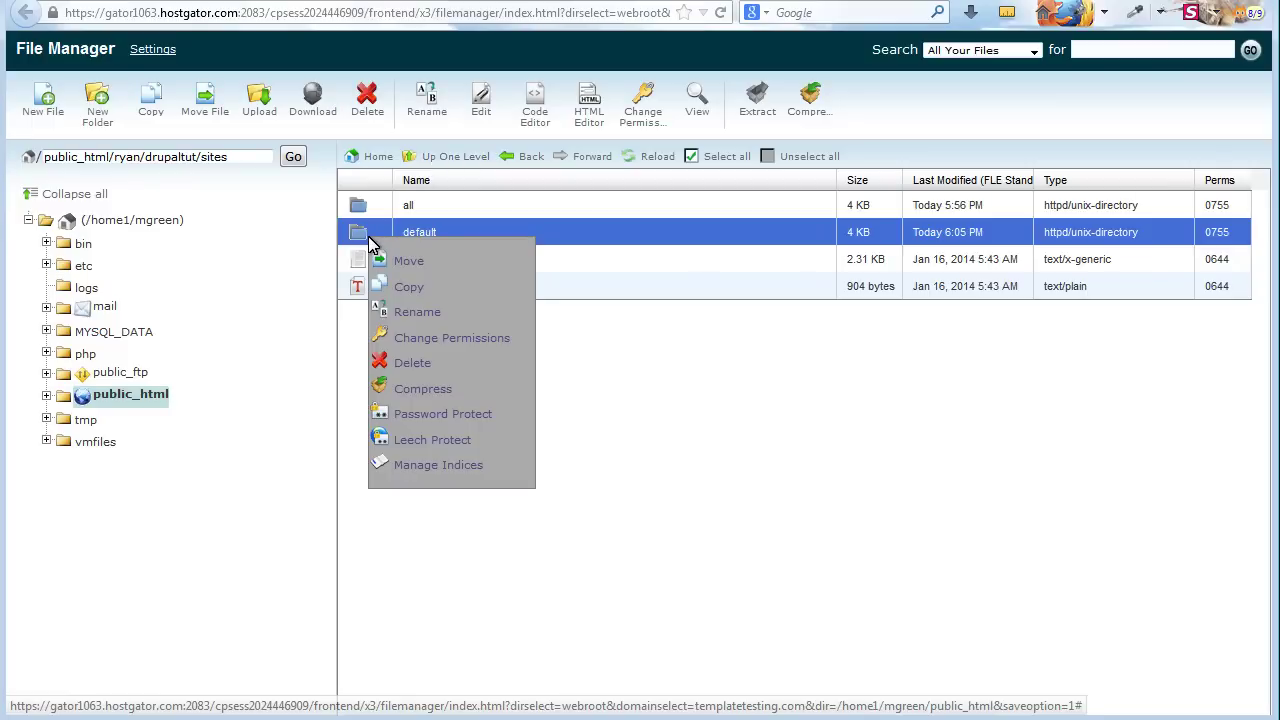
left_click(437, 345)
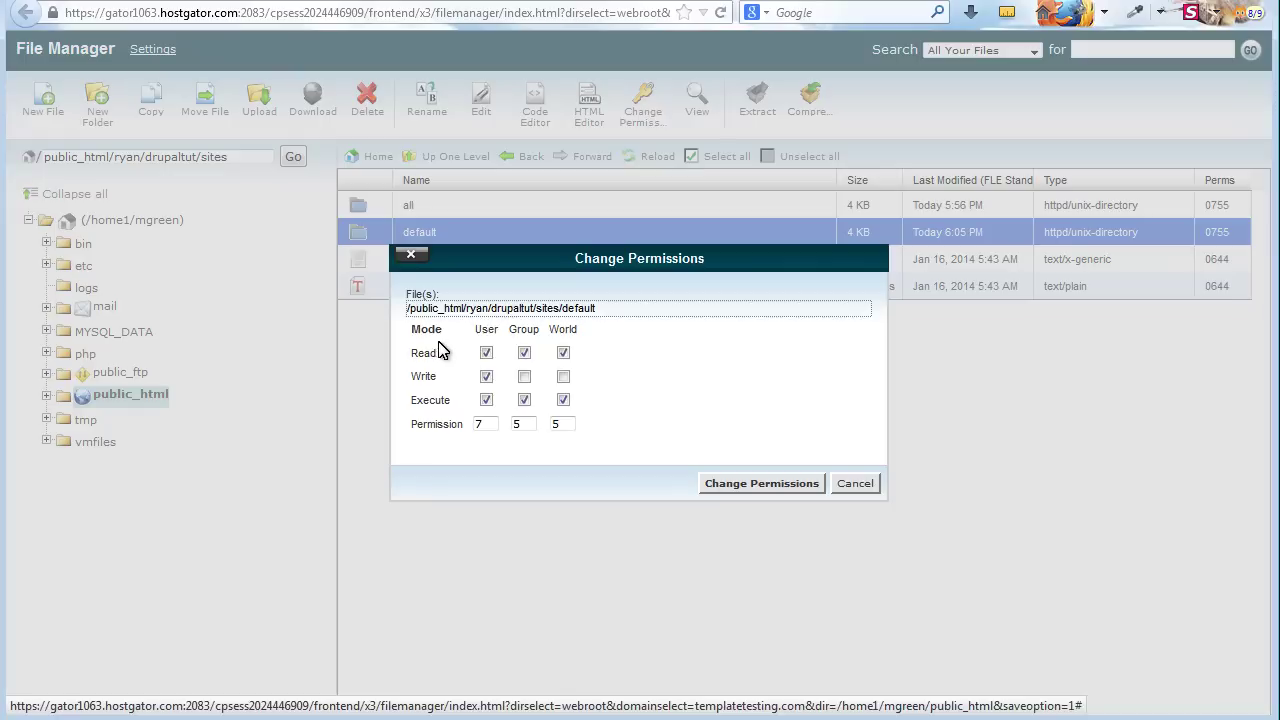
left_click(486, 376)
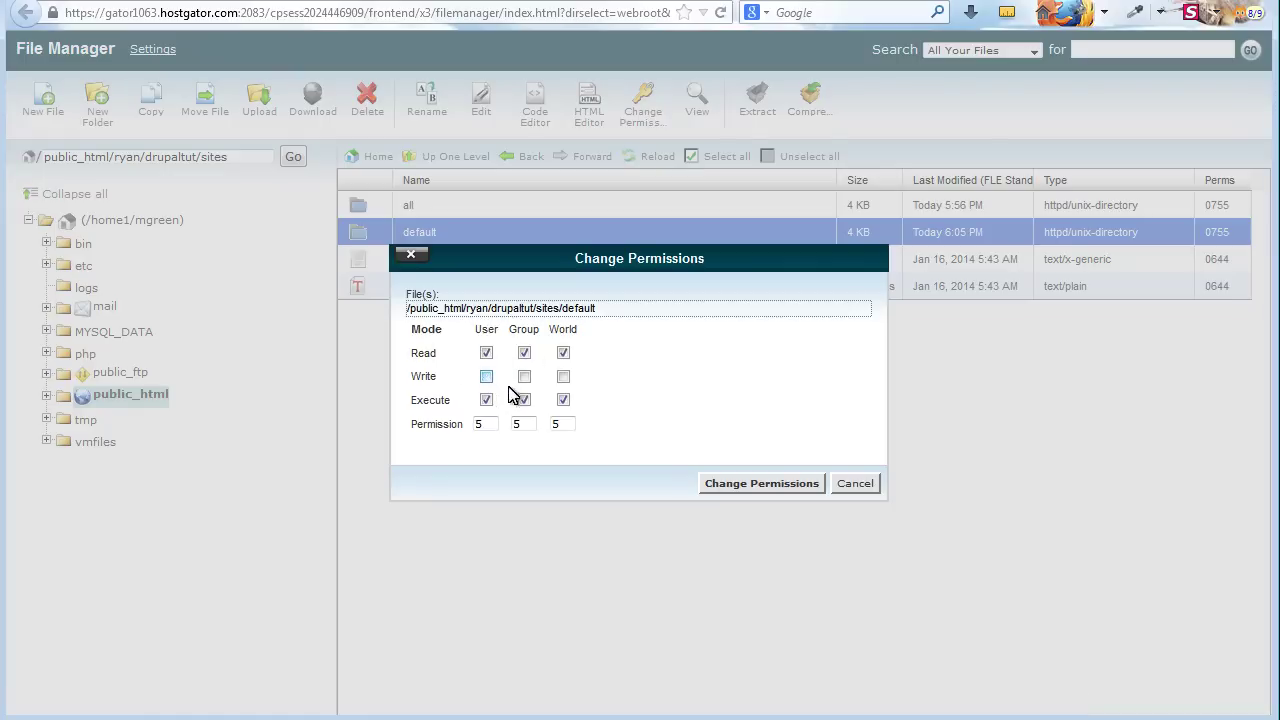
left_click(712, 486)
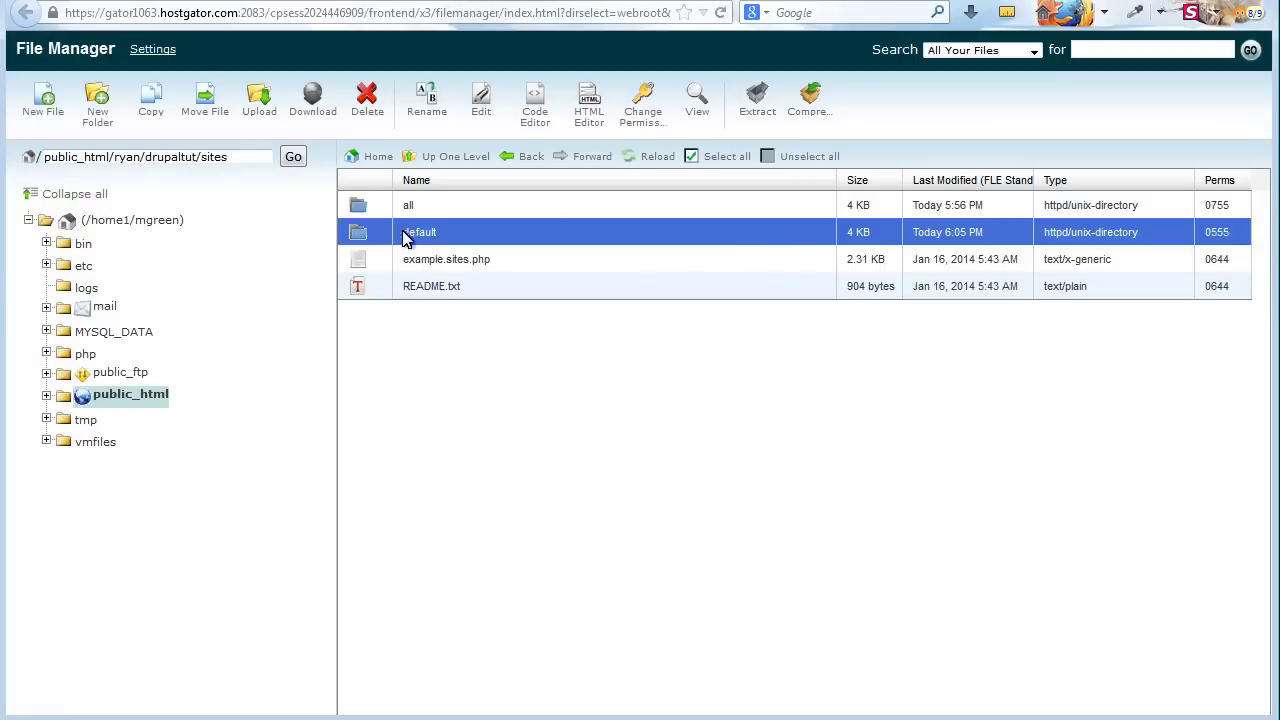
left_click(352, 234)
double_click(352, 234)
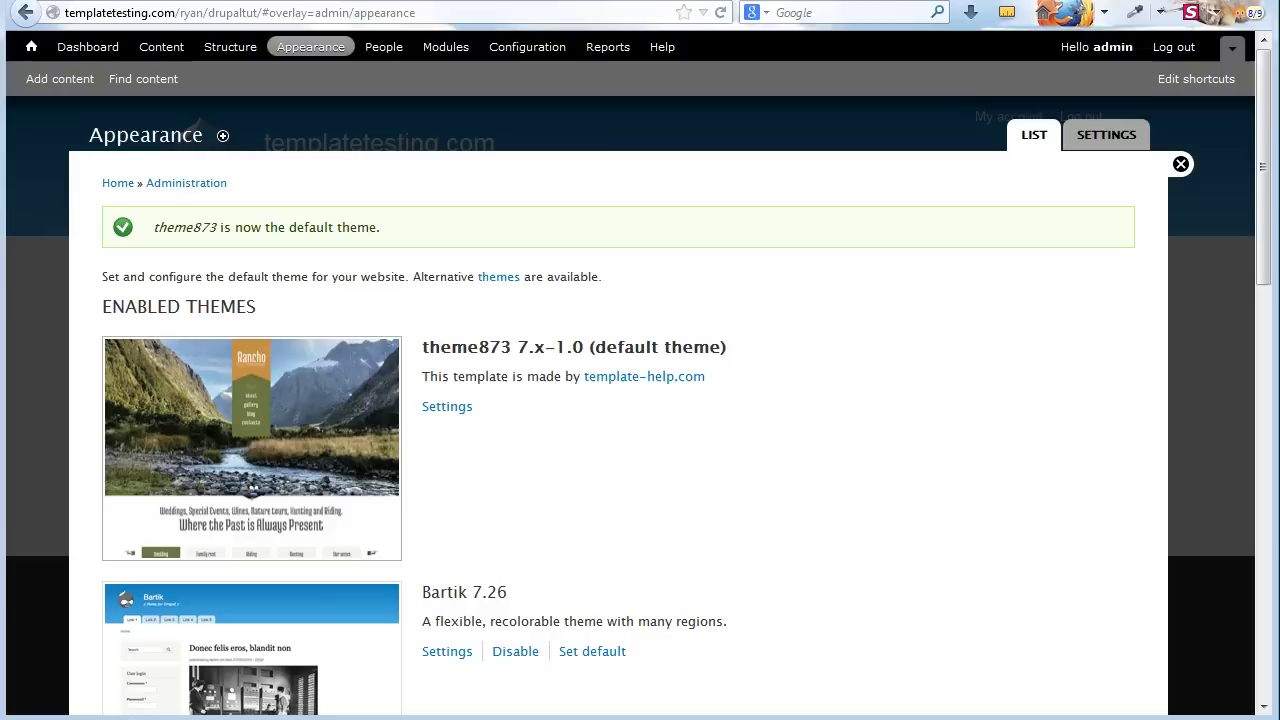
- Switch to the Drupal administration site and examine the full Modules list, from Core through Views, for the modules supplied with the template
left_click(1003, 2)
left_click(445, 46)
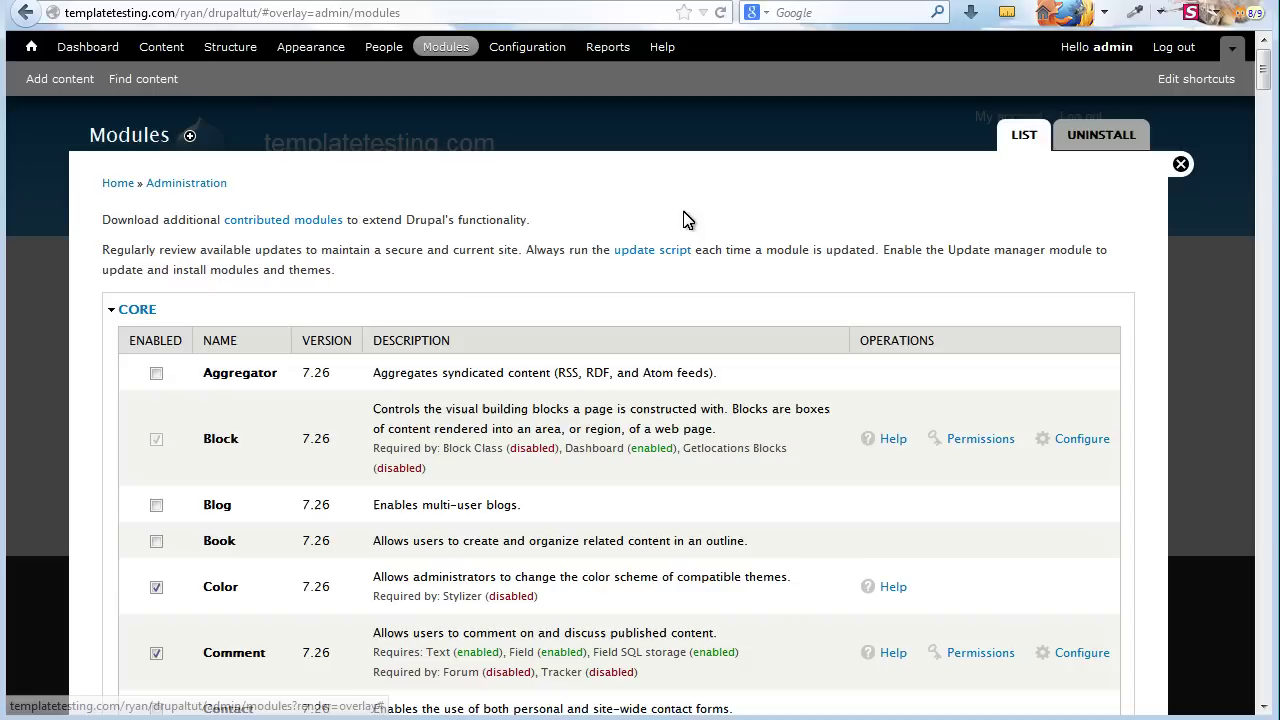
scroll(464, 274, "down", 5)
scroll(464, 274, "down", 15)
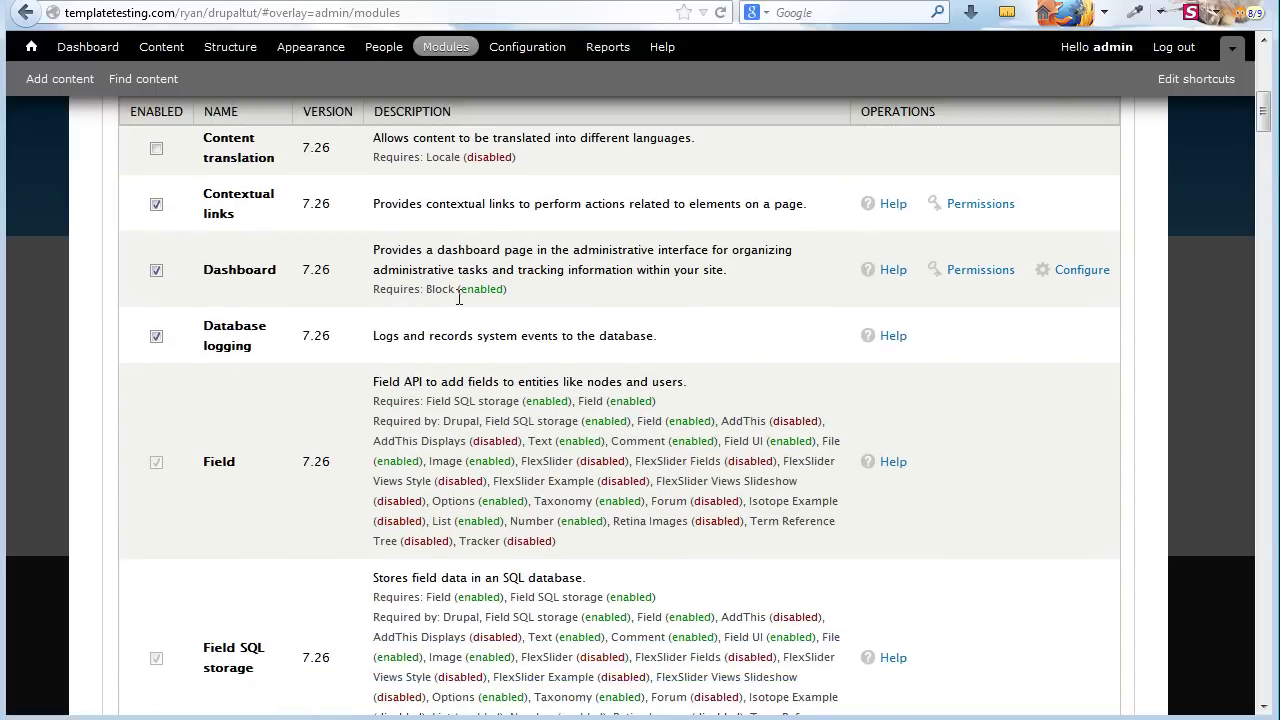
scroll(367, 342, "down", 20)
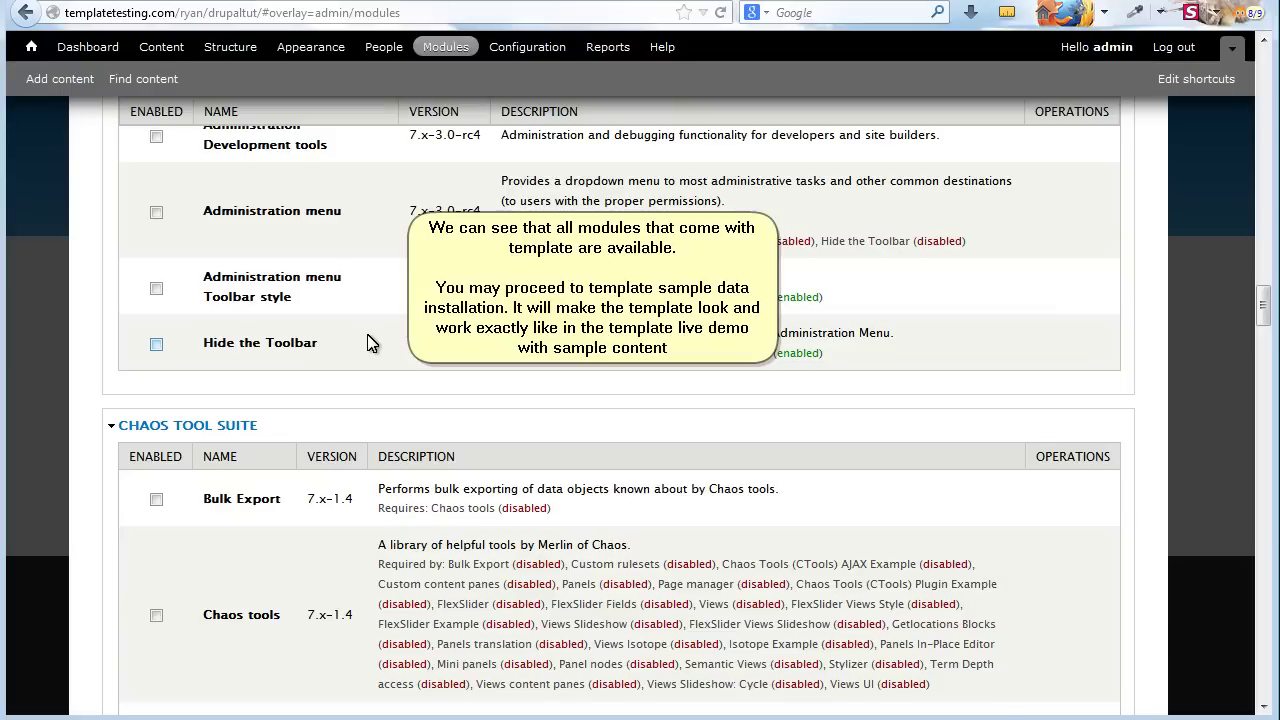
scroll(367, 343, "down", 2)
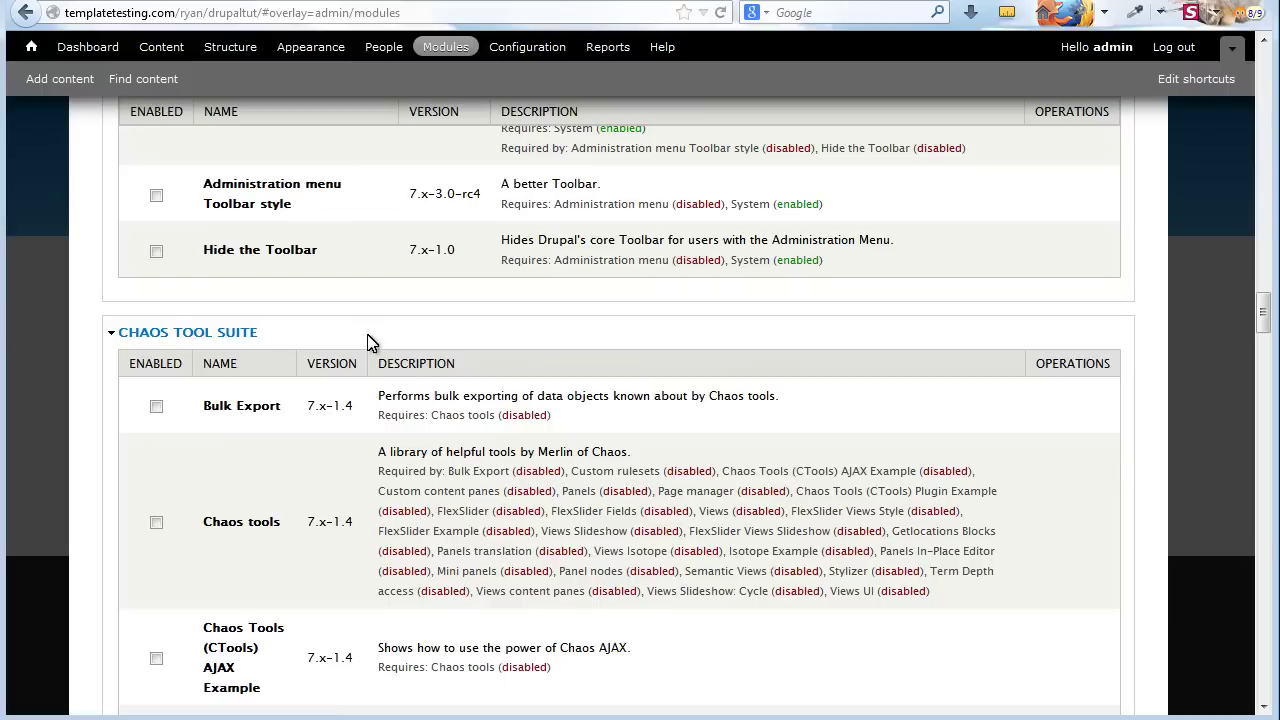
scroll(368, 348, "down", 12)
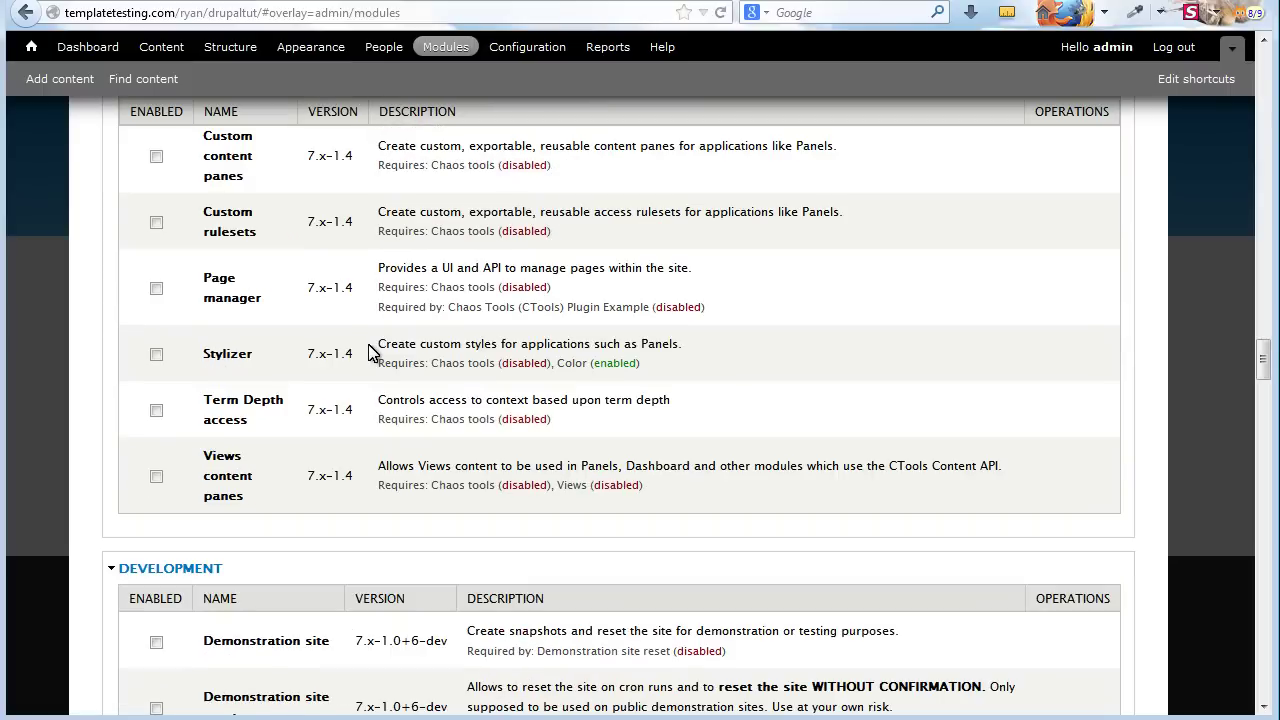
scroll(391, 380, "down", 15)
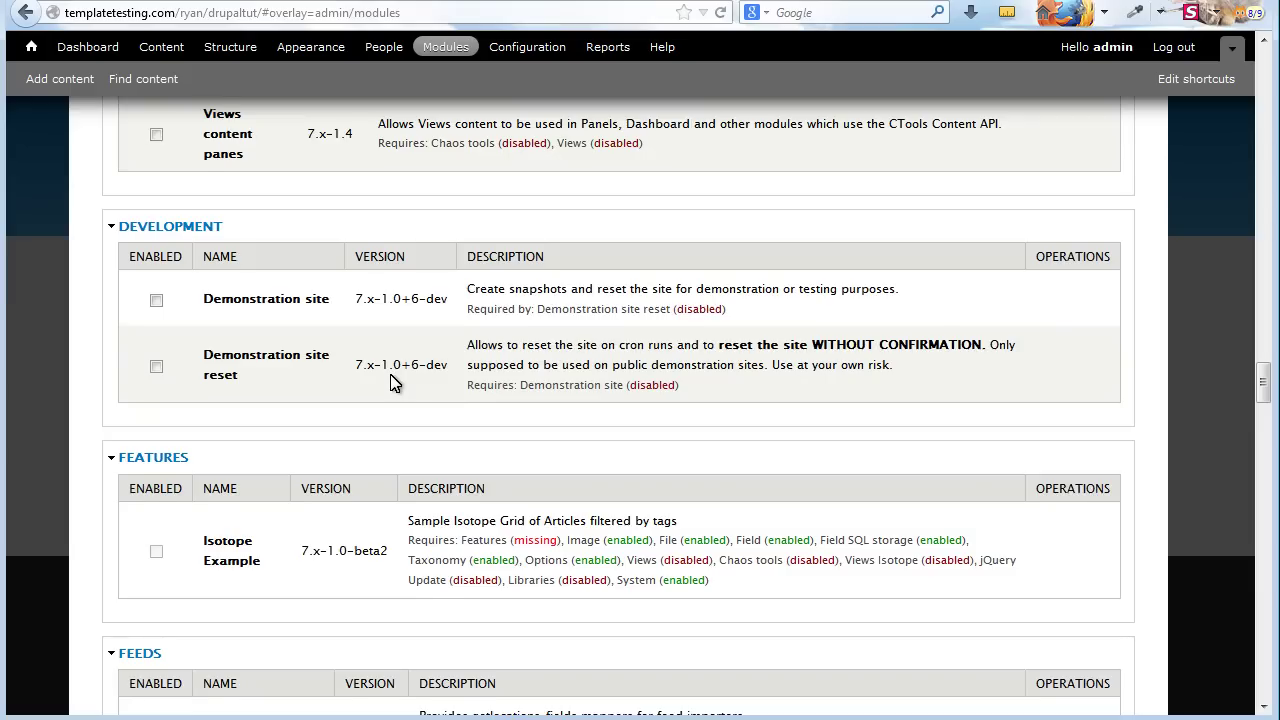
scroll(391, 380, "down", 20)
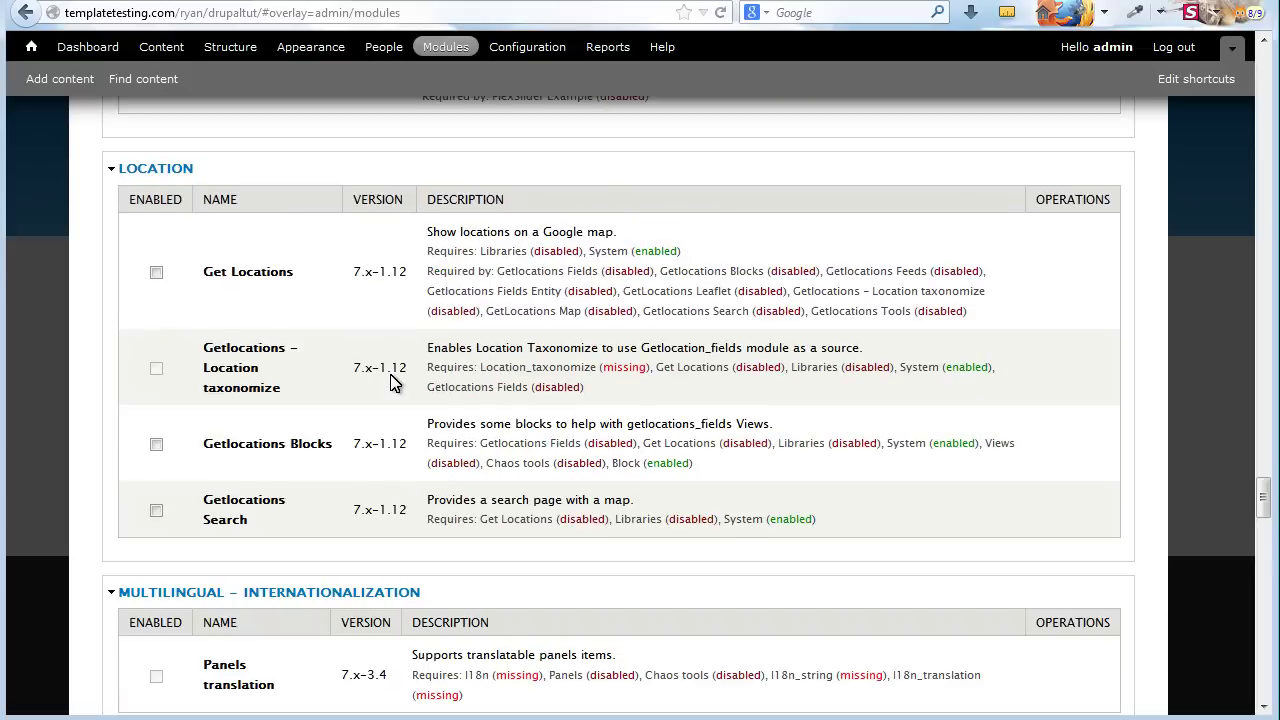
scroll(391, 380, "down", 7)
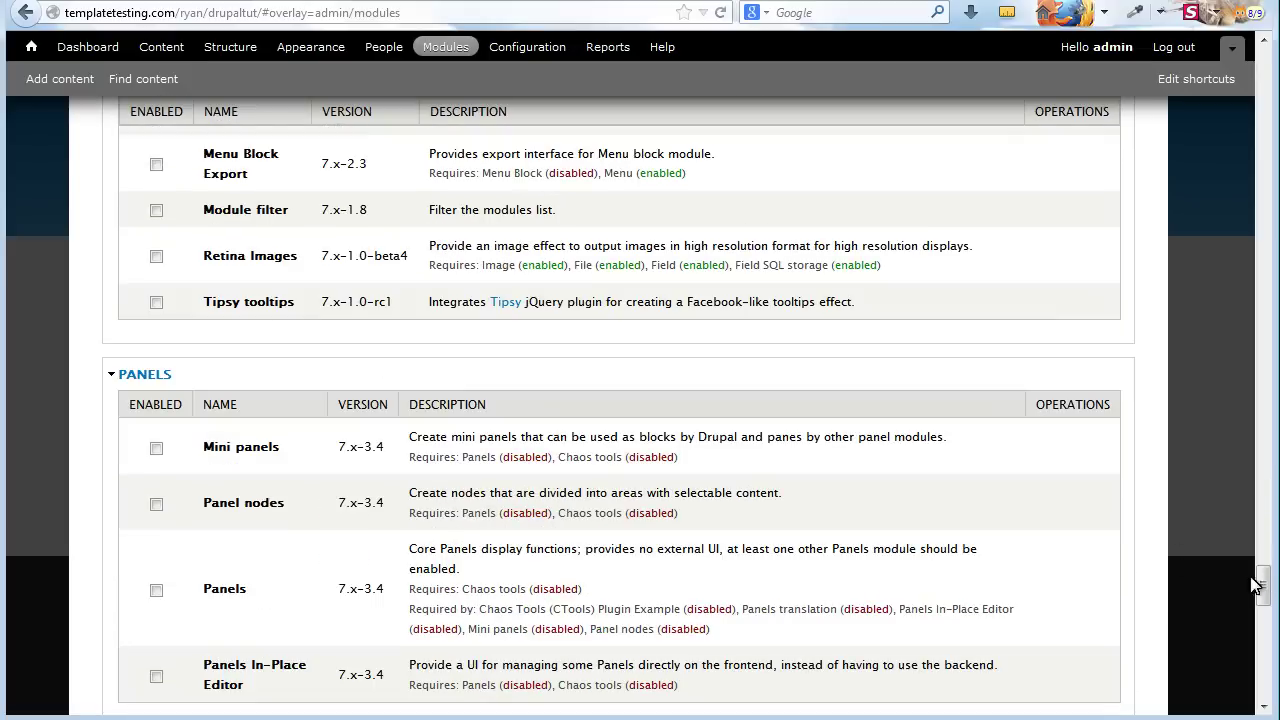
left_click_drag(1263, 586, 1264, 662)
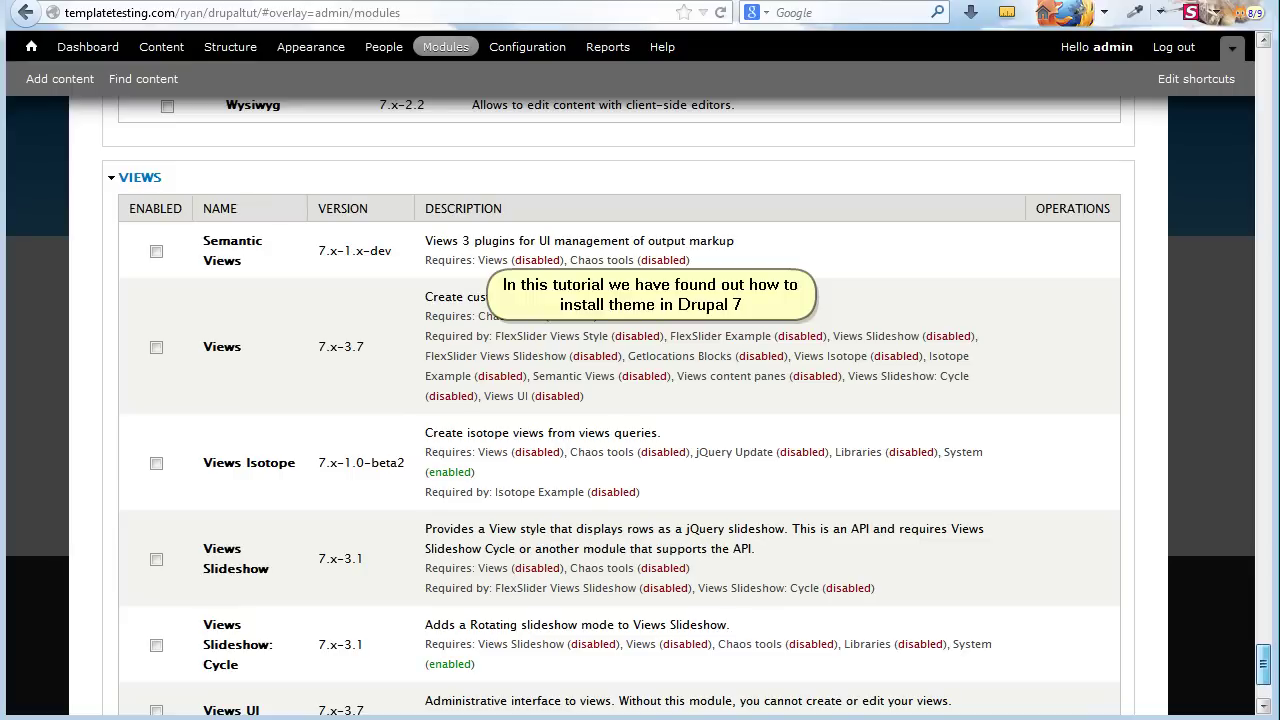
left_click_drag(1264, 662, 1275, 676)
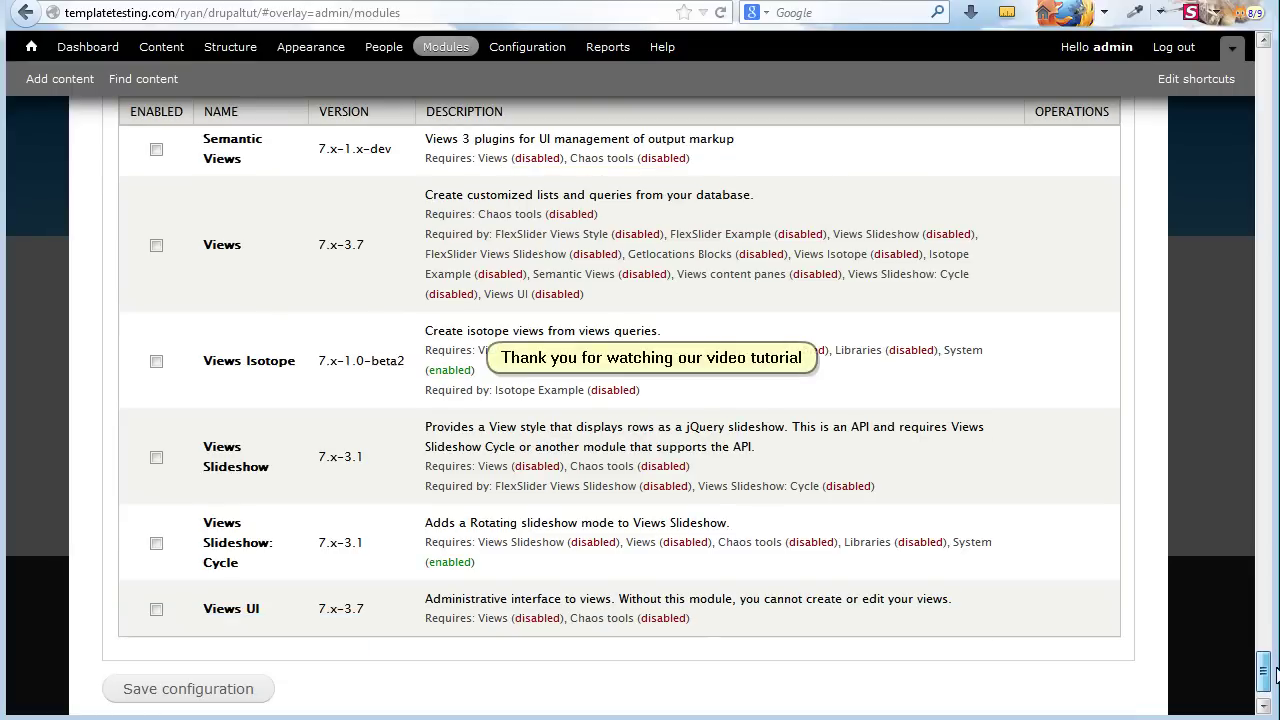